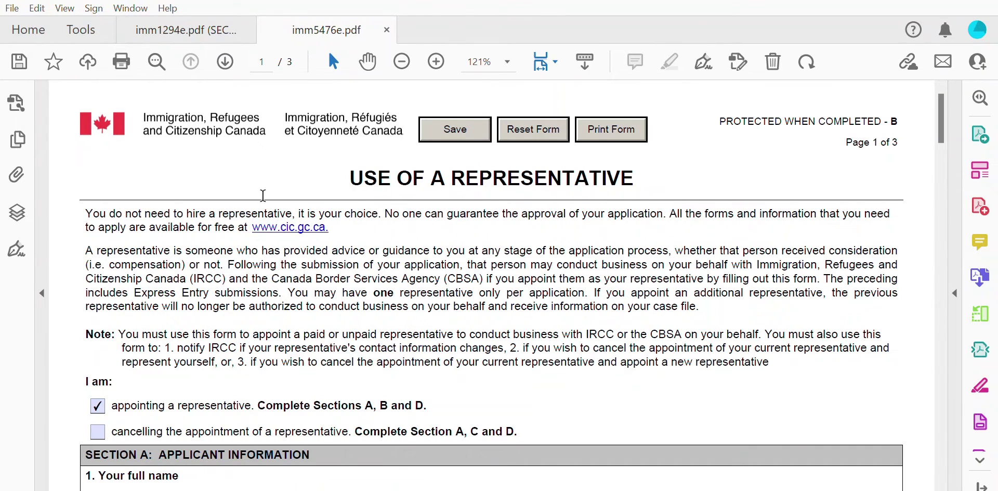
Step: Read the introductory paragraphs of the Use of a Representative form about hiring and appointing a representative
left_click_drag(111, 207, 322, 210)
left_click_drag(399, 213, 682, 217)
left_click(726, 224)
left_click(402, 263)
scroll(943, 112, "down", 4)
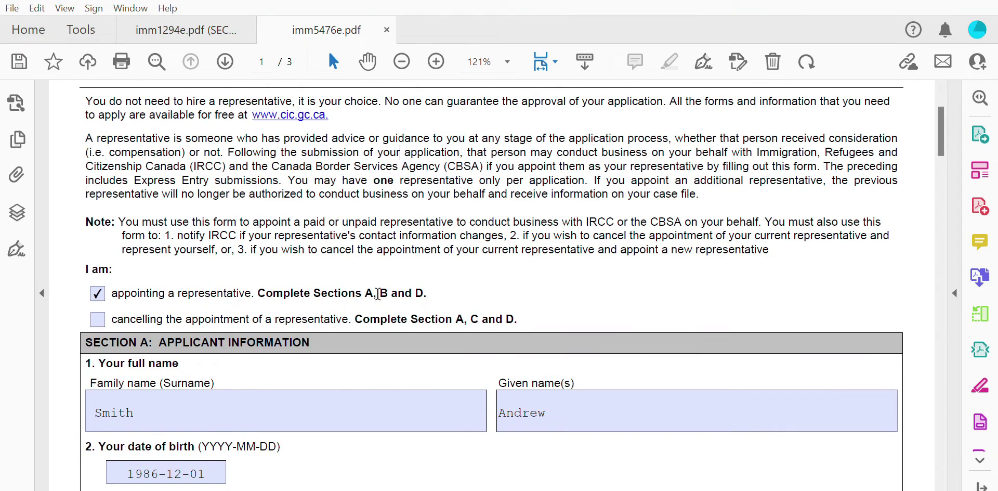
Step: Check which form sections must be completed when appointing a representative
left_click_drag(367, 295, 427, 294)
left_click(566, 266)
scroll(569, 271, "up", 3)
scroll(571, 265, "up", 1)
scroll(568, 261, "down", 2)
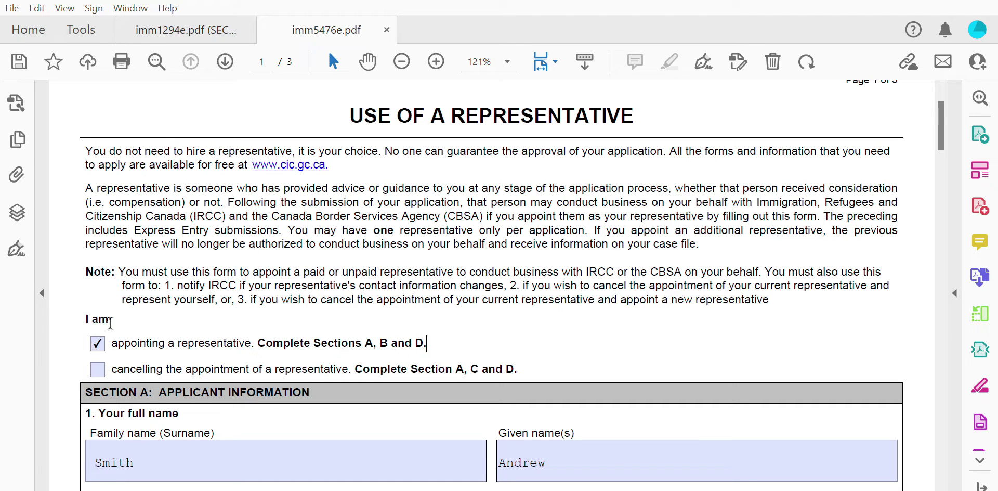
left_click_drag(258, 339, 435, 328)
left_click(509, 312)
scroll(510, 312, "down", 1)
scroll(513, 310, "down", 1)
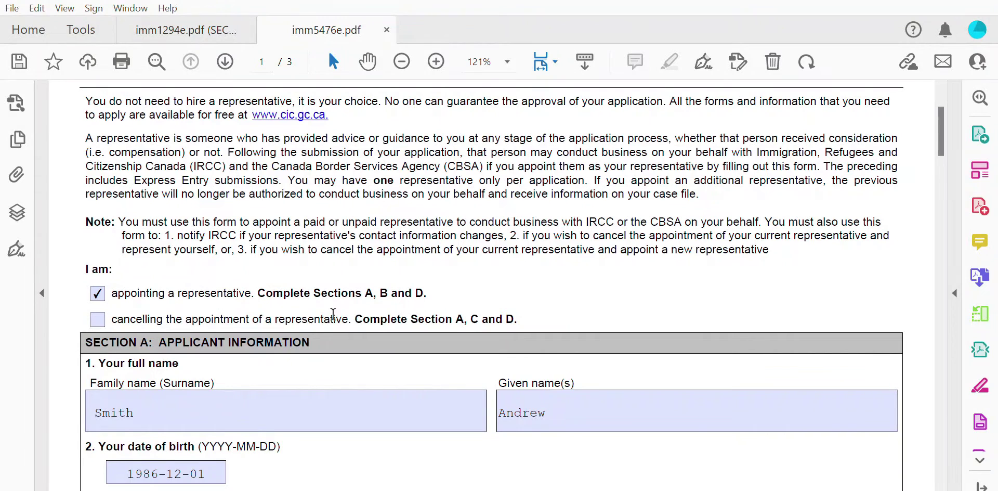
Step: Check which form sections must be completed when cancelling the appointment of a representative
double_click(414, 316)
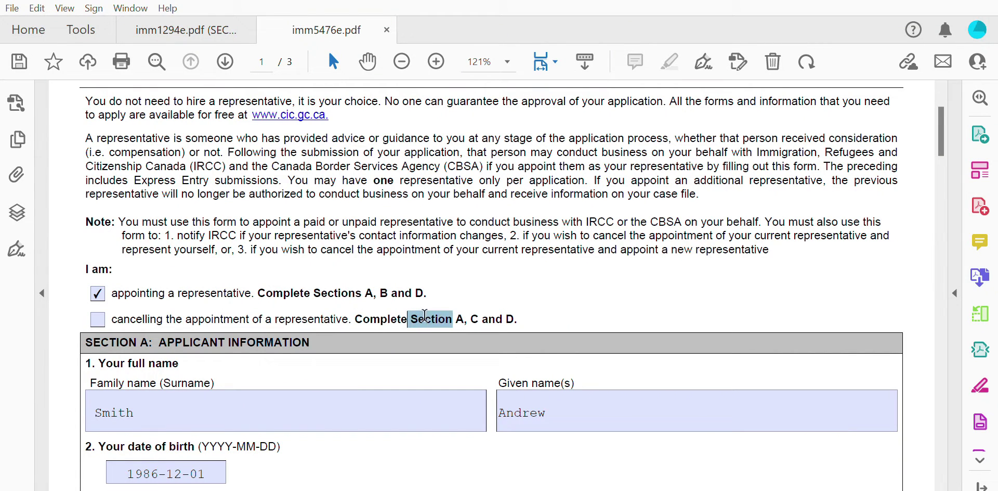
left_click_drag(458, 315, 510, 313)
left_click(611, 249)
scroll(613, 236, "down", 3)
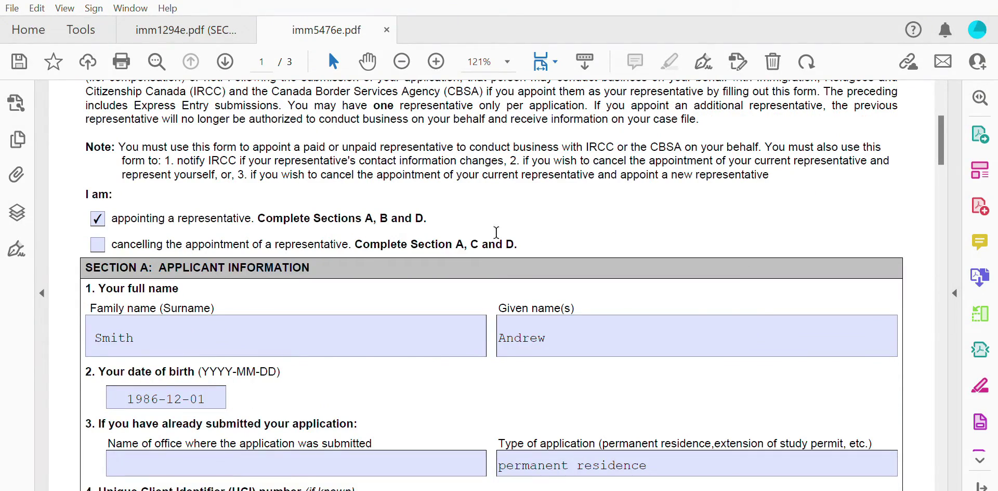
Step: Review the applicant's family name, given name and date of birth fields in Section A
scroll(499, 208, "up", 1)
scroll(531, 177, "down", 1)
scroll(339, 294, "down", 1)
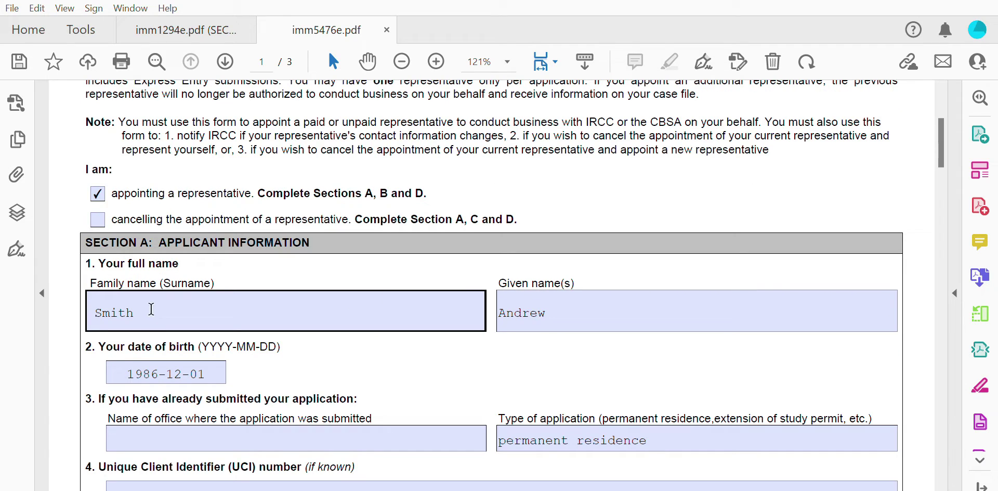
left_click_drag(148, 308, 103, 308)
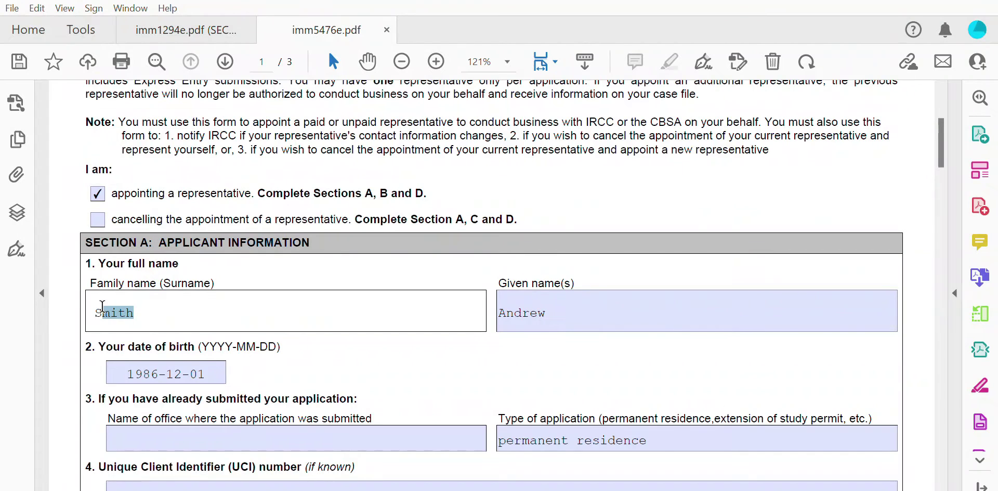
left_click(572, 302)
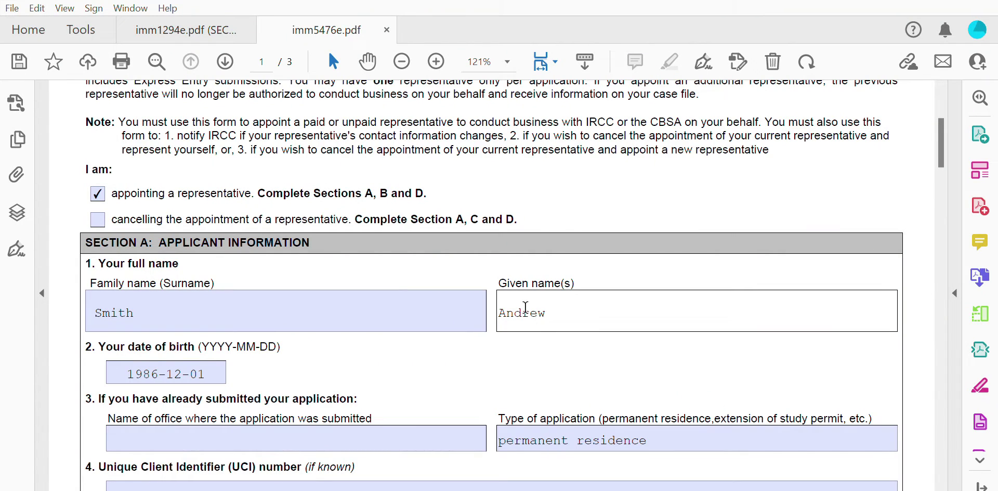
scroll(338, 330, "down", 1)
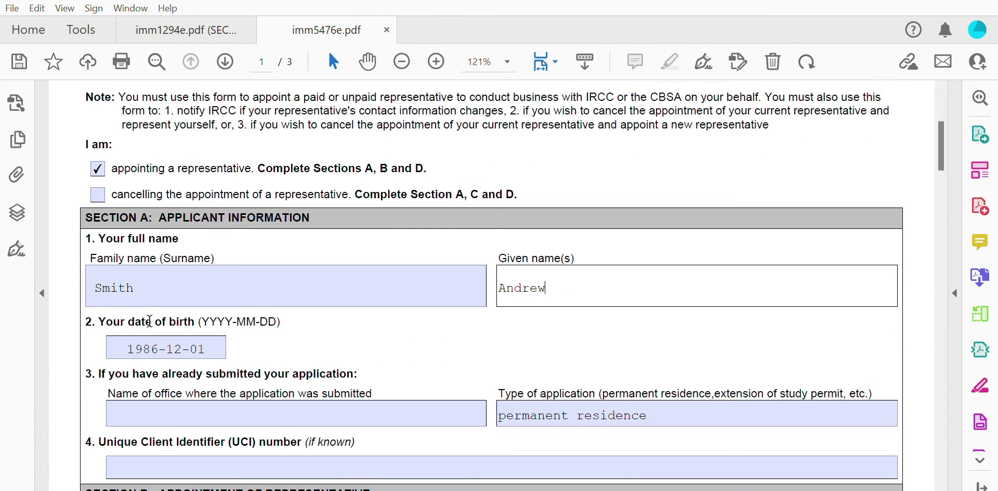
left_click(149, 348)
key("shift+Tab")
scroll(374, 337, "down", 1)
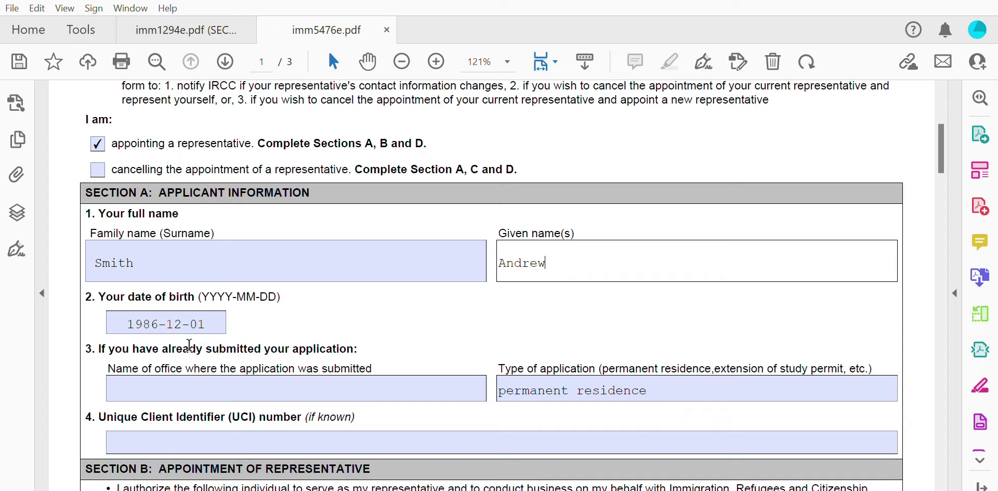
Step: Review question 3's office name and type of application fields for an already submitted application
scroll(375, 340, "down", 1)
left_click(384, 361)
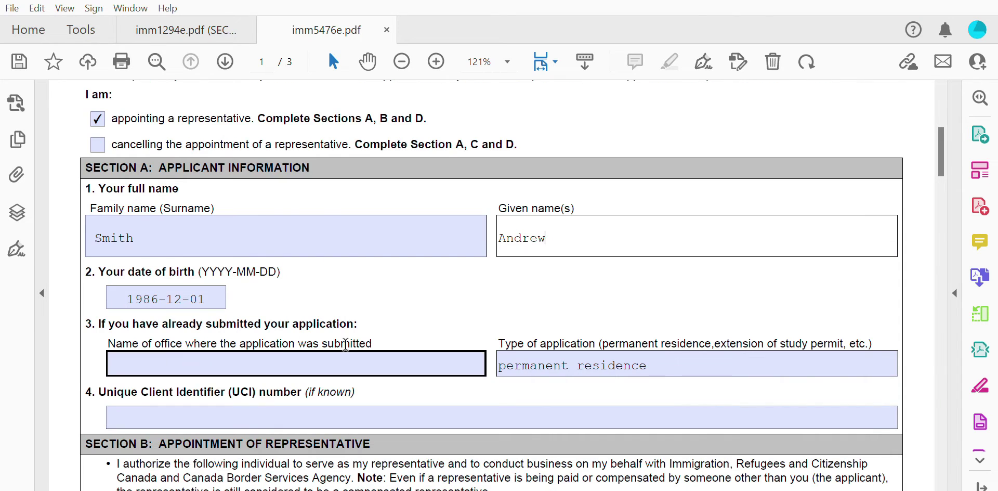
left_click(185, 356)
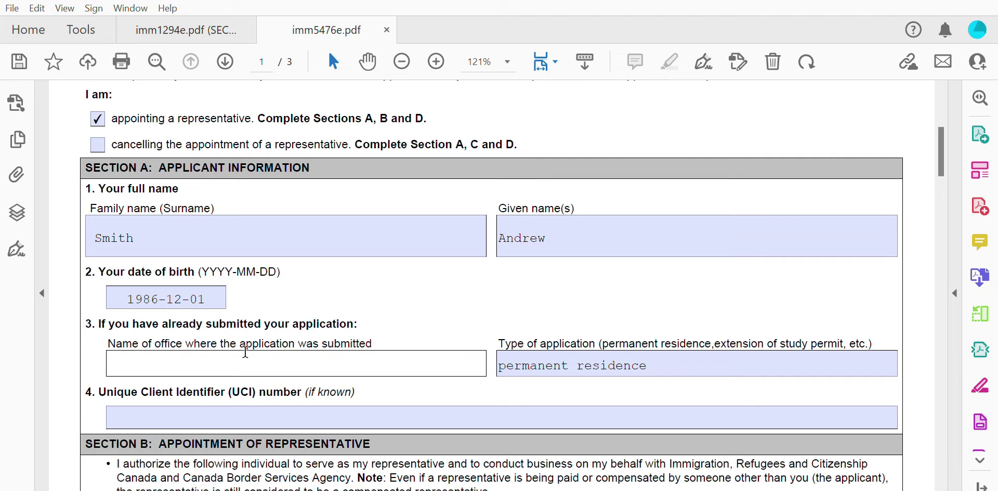
left_click(586, 308)
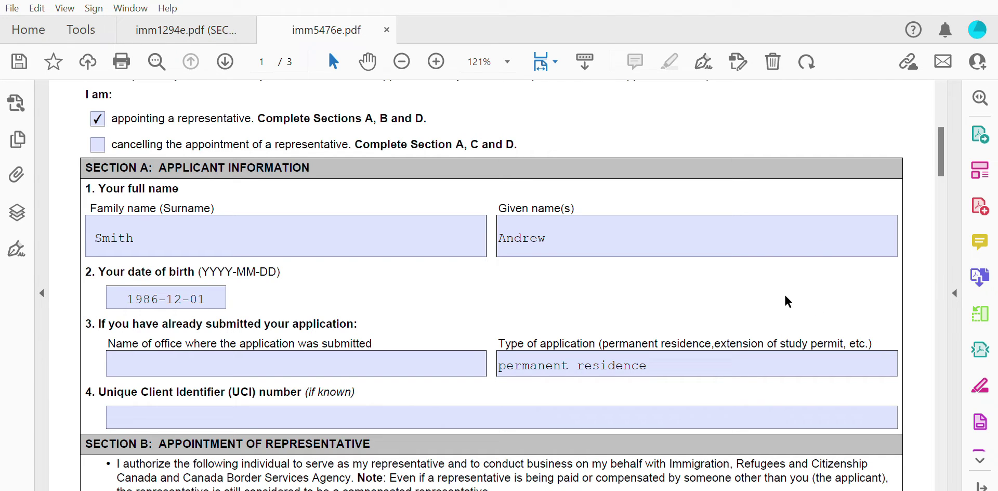
scroll(778, 297, "down", 1)
left_click(673, 334)
key("ctrl+shift+Left")
key("ctrl+shift+Left")
left_click_drag(664, 339, 496, 331)
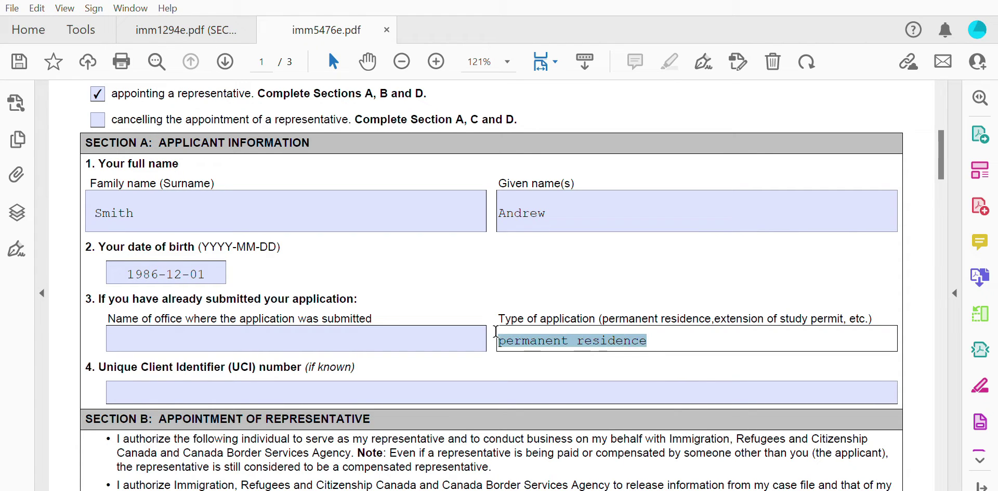
left_click(660, 264)
scroll(658, 265, "down", 1)
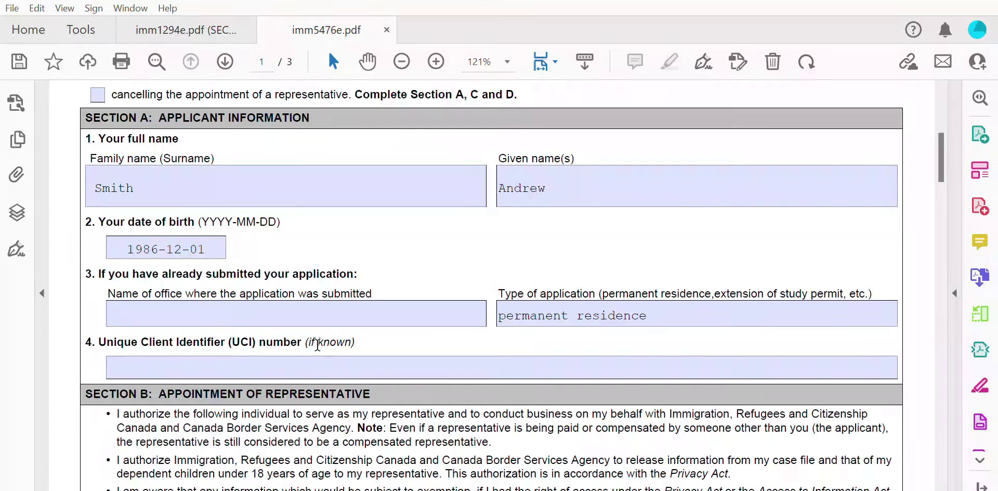
Step: Review the Unique Client Identifier (UCI) number field and its "if known" note
left_click(210, 359)
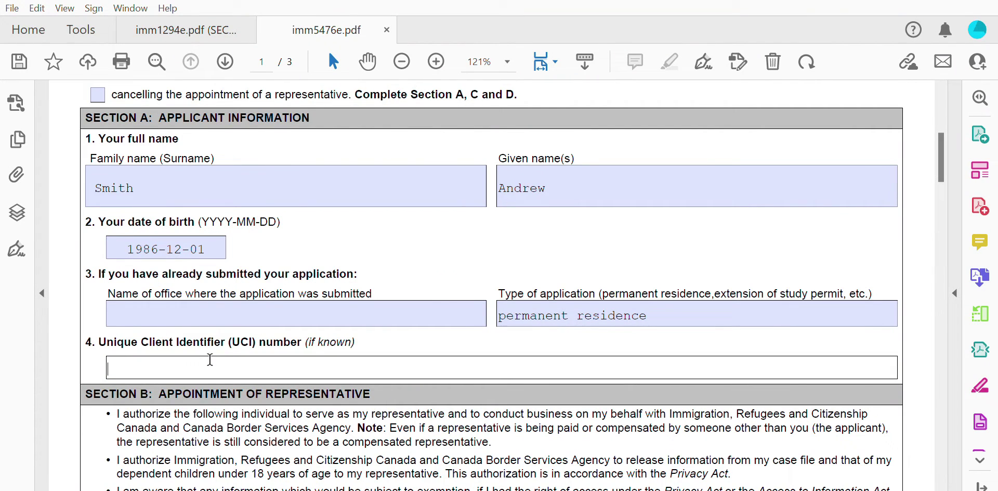
left_click_drag(360, 336, 326, 334)
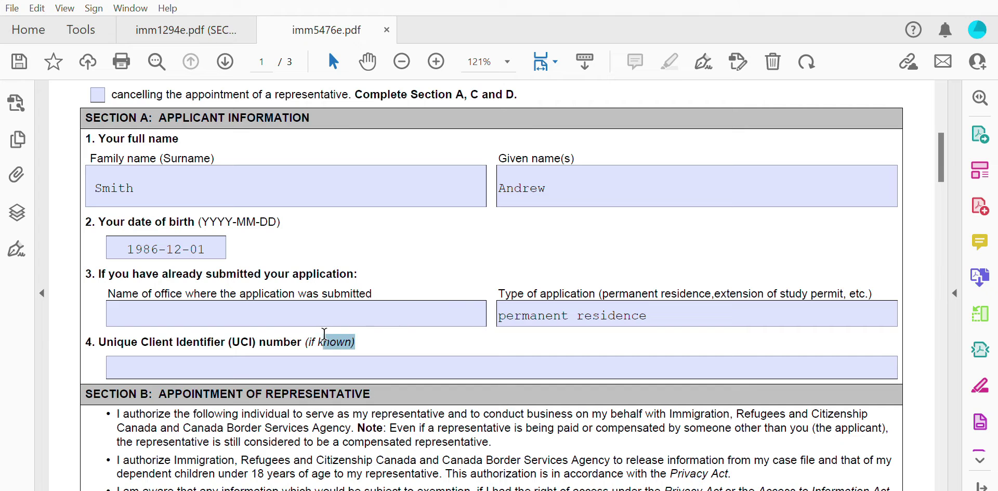
left_click(397, 325)
scroll(397, 325, "down", 1)
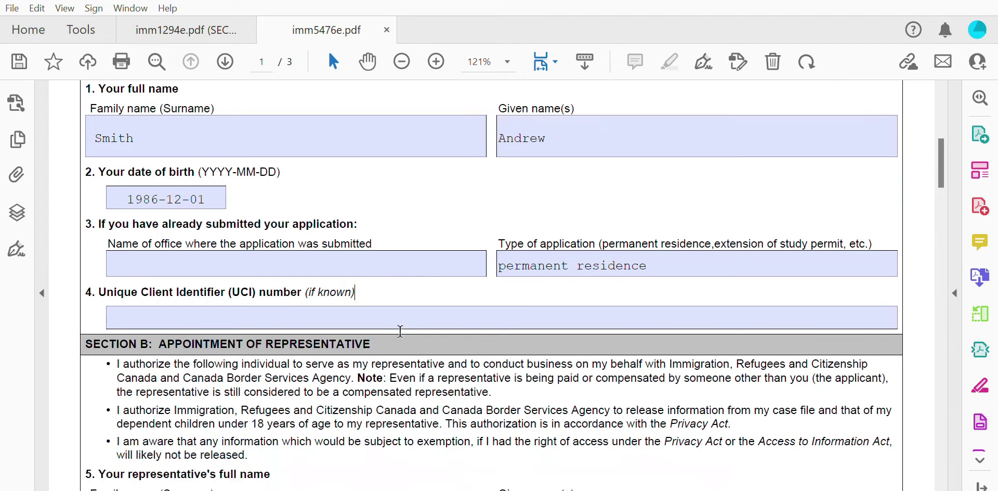
Step: Read the authorization statements under Section B, Appointment of Representative
scroll(398, 323, "up", 4)
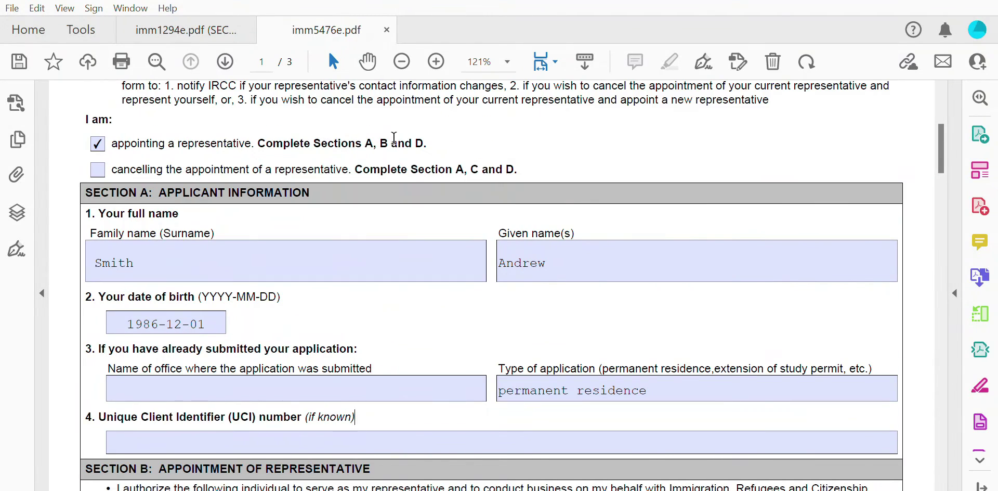
scroll(397, 234, "down", 6)
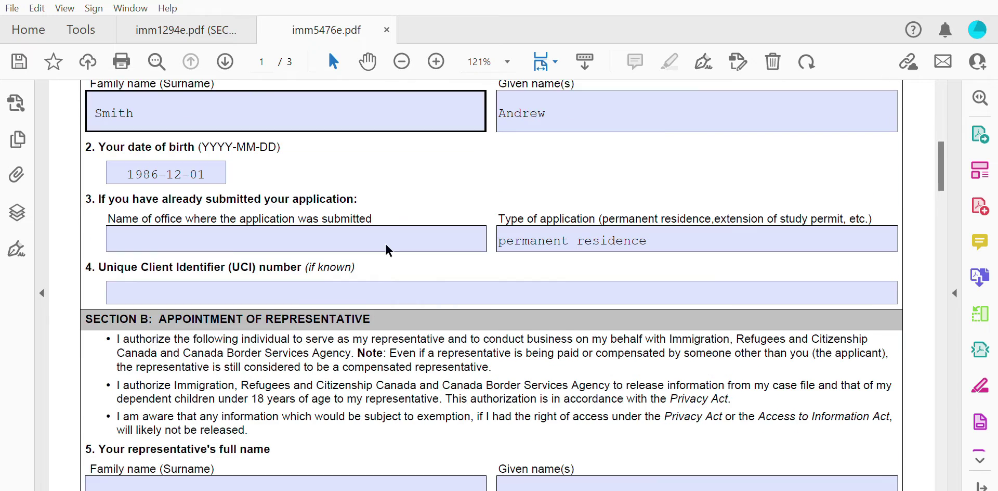
scroll(385, 242, "down", 3)
left_click(380, 241)
scroll(364, 246, "down", 1)
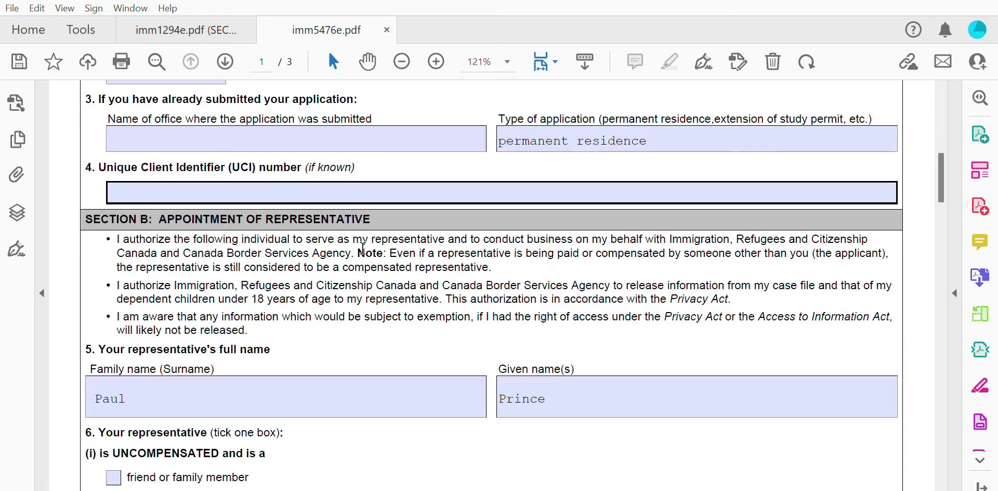
scroll(248, 296, "down", 1)
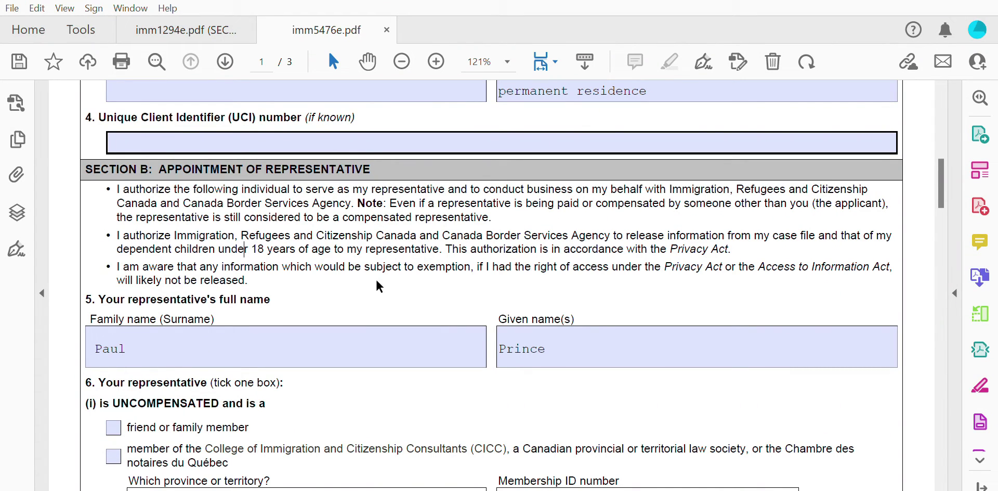
Step: Review the representative's family name and given name fields in question 5
left_click(130, 341)
left_click_drag(130, 341, 95, 346)
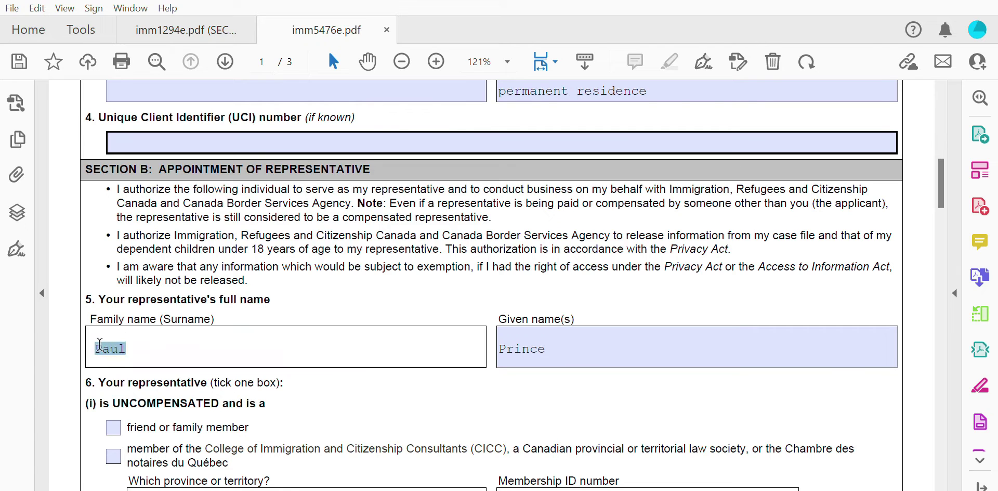
left_click(546, 341)
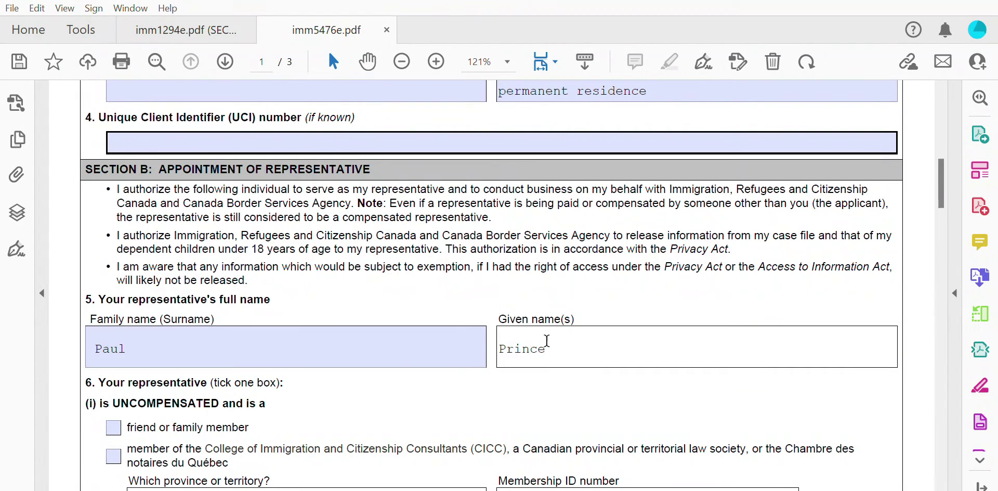
left_click_drag(546, 340, 500, 347)
left_click(530, 249)
scroll(484, 248, "down", 1)
scroll(485, 248, "down", 3)
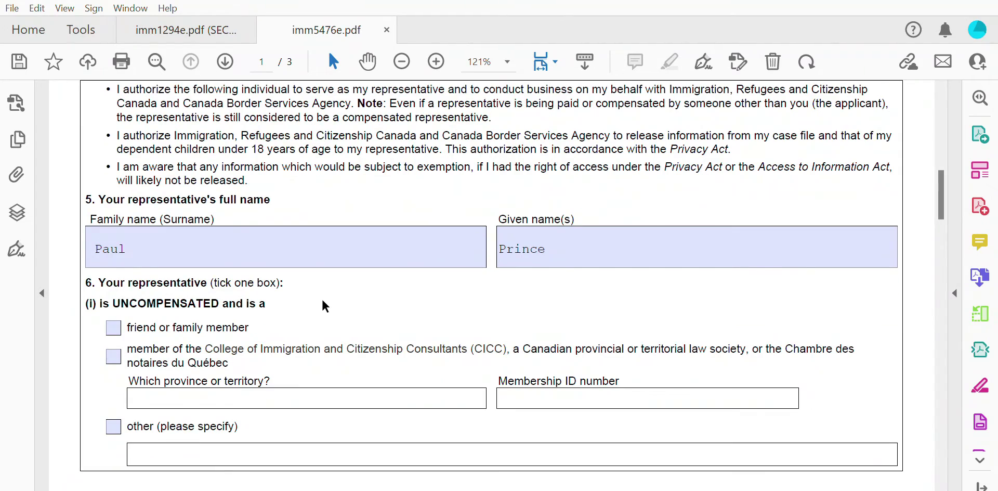
Step: Examine the uncompensated representative options in question 6, including the membership ID and other fields
scroll(321, 297, "down", 1)
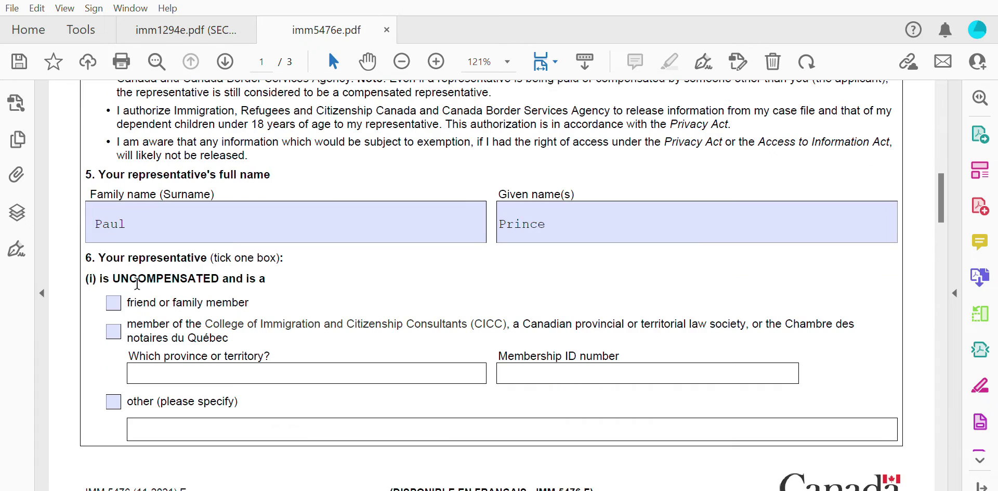
left_click_drag(121, 274, 214, 279)
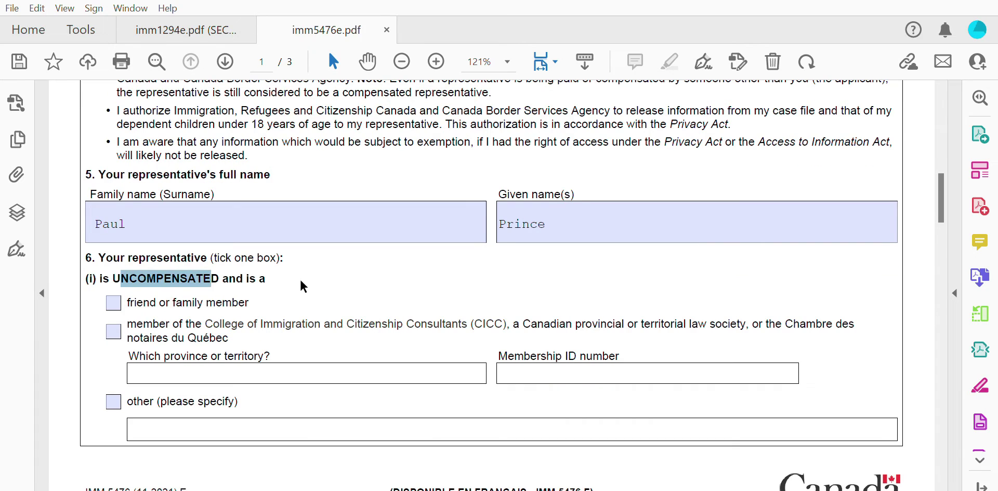
left_click(151, 294)
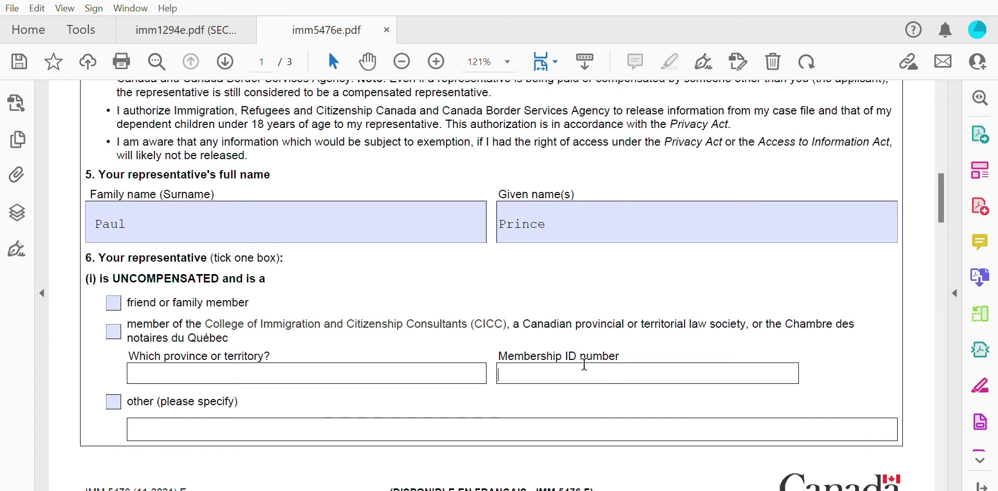
scroll(572, 343, "down", 1)
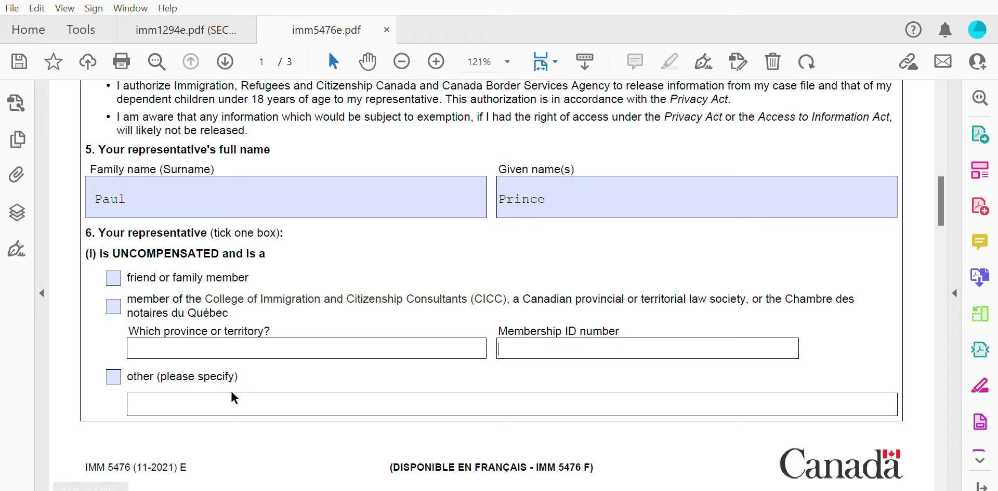
scroll(385, 253, "down", 4)
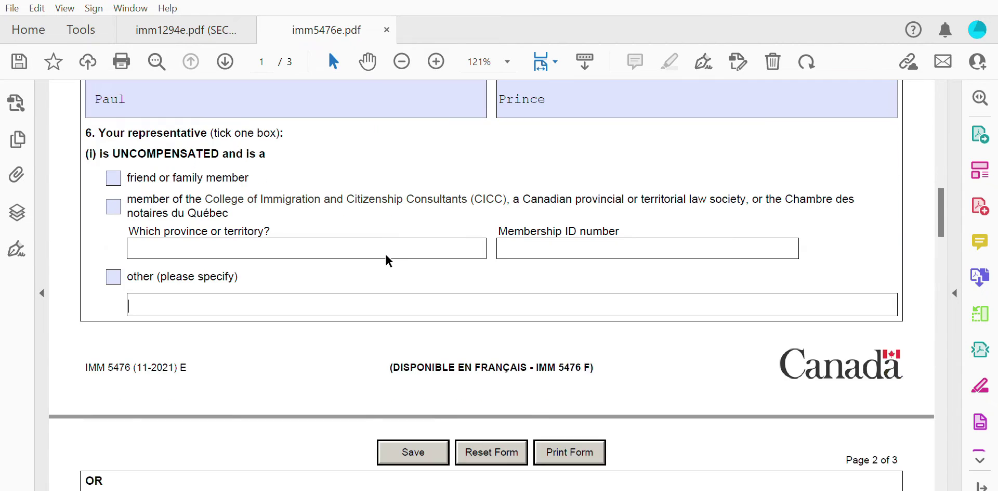
Step: Compare the compensated representative options on page 2 with the uncompensated ones on page 1
scroll(386, 253, "down", 6)
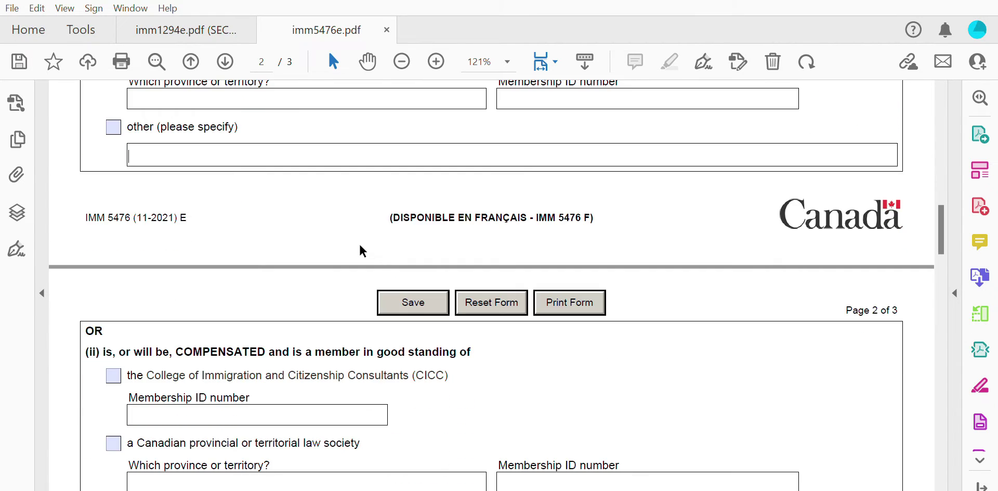
scroll(396, 355, "down", 2)
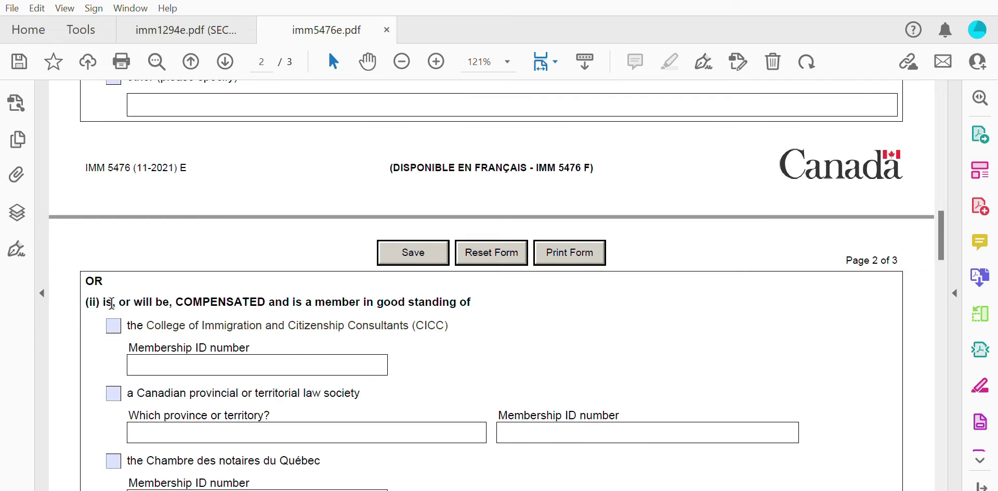
scroll(129, 285, "up", 7)
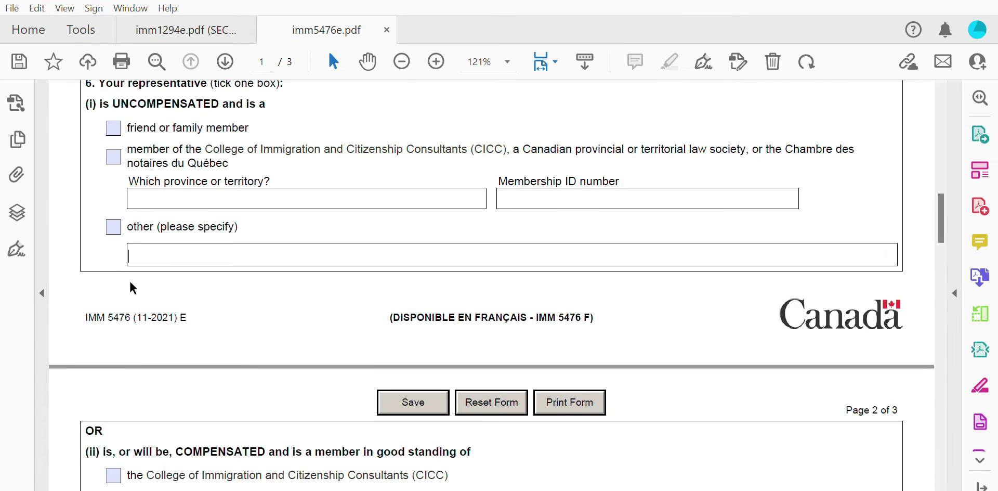
scroll(129, 280, "down", 4)
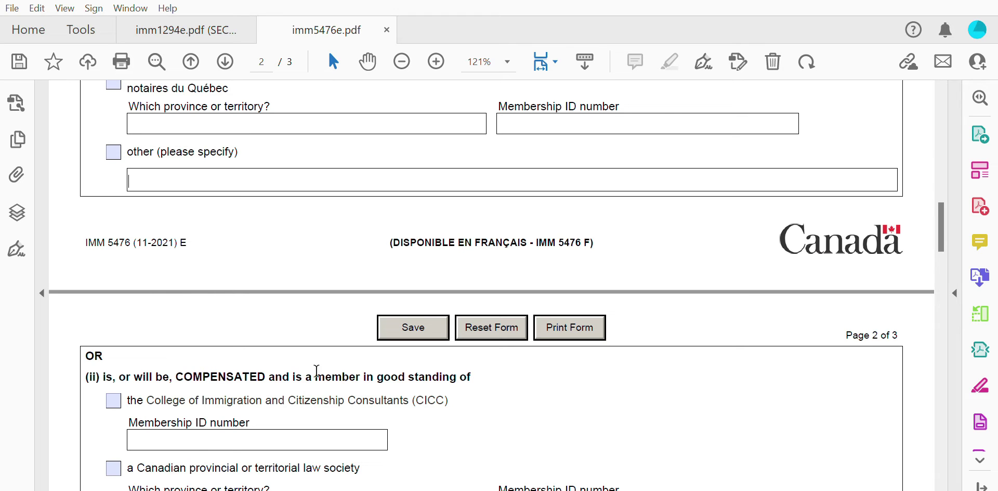
scroll(355, 377, "down", 1)
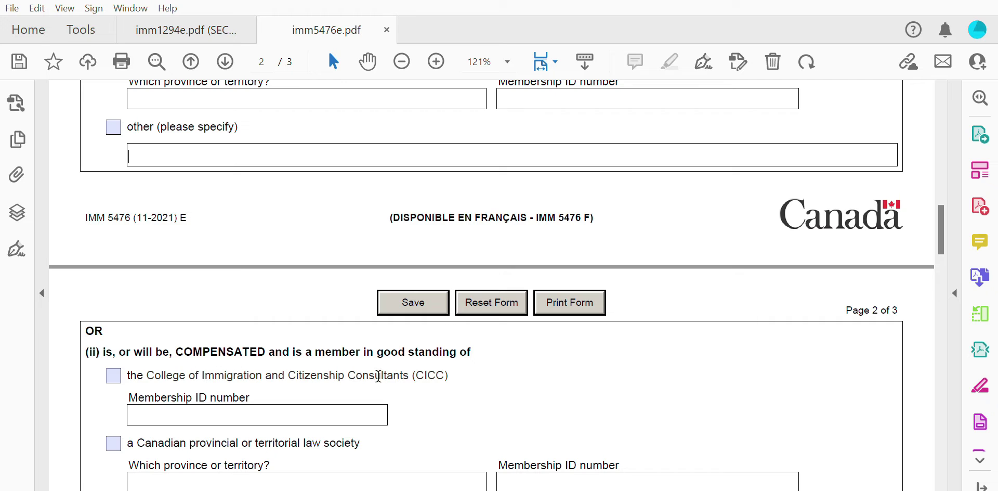
Step: Examine the compensated representative options on page 2: CICC, provincial or territorial law society, and Chambre des notaires du Québec
left_click_drag(326, 354, 373, 355)
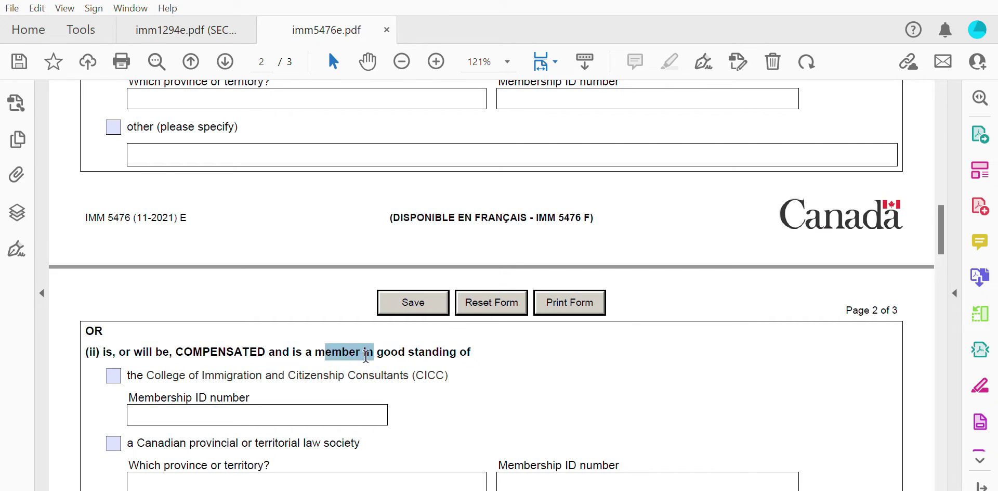
left_click(190, 409)
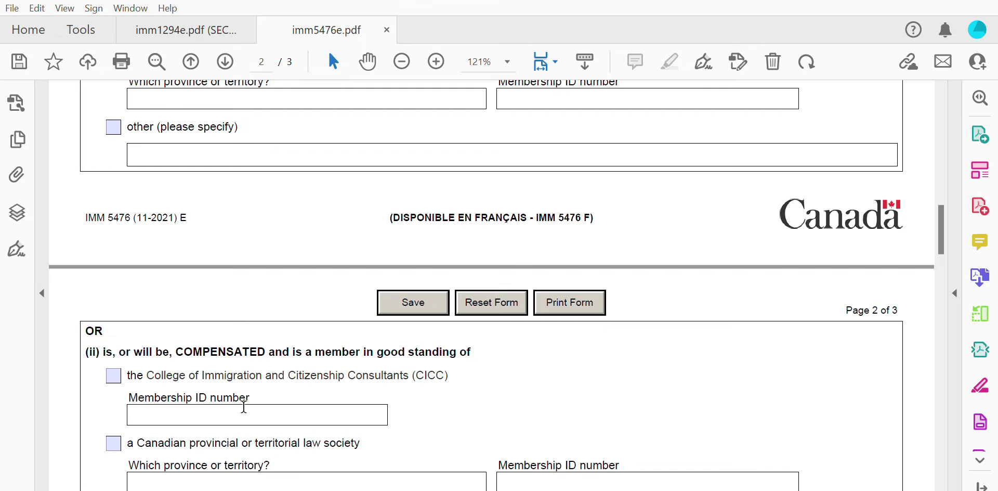
scroll(268, 405, "down", 1)
scroll(226, 417, "down", 2)
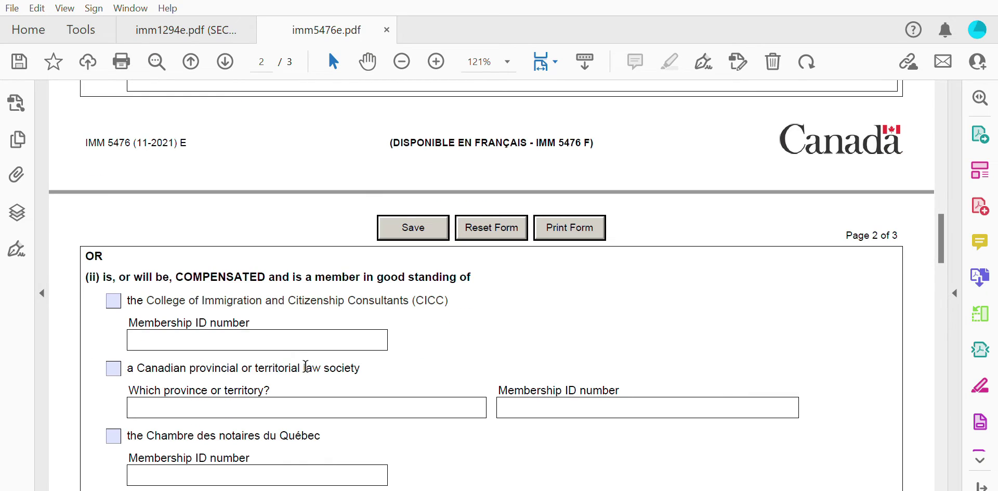
scroll(354, 367, "down", 1)
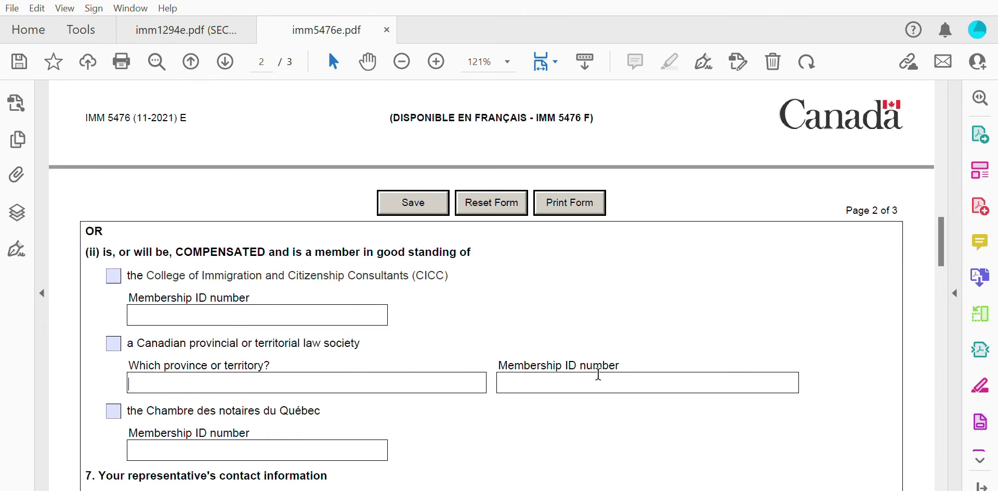
scroll(559, 371, "down", 1)
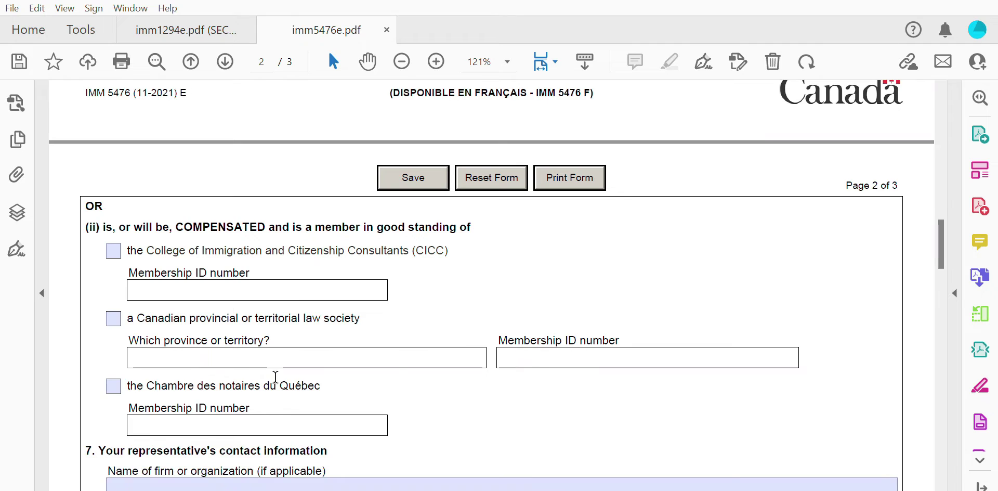
scroll(459, 379, "down", 1)
left_click_drag(332, 355, 193, 374)
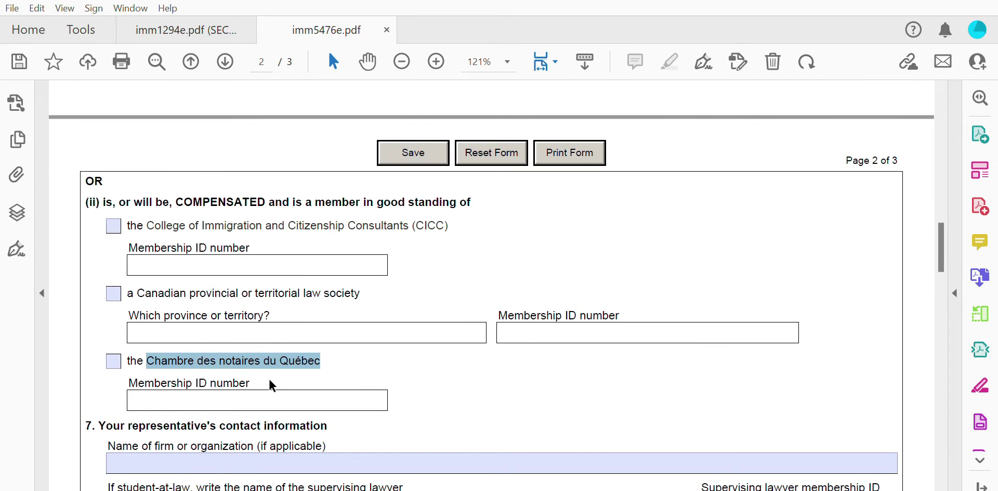
left_click(187, 398)
Step: Mark the representative in question 6 as an uncompensated friend or family member
scroll(431, 371, "up", 13)
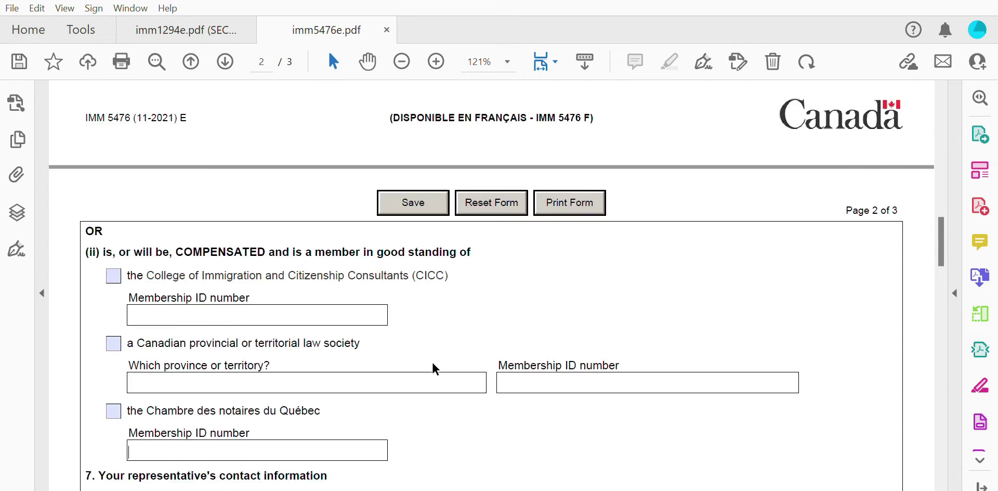
scroll(346, 330, "up", 3)
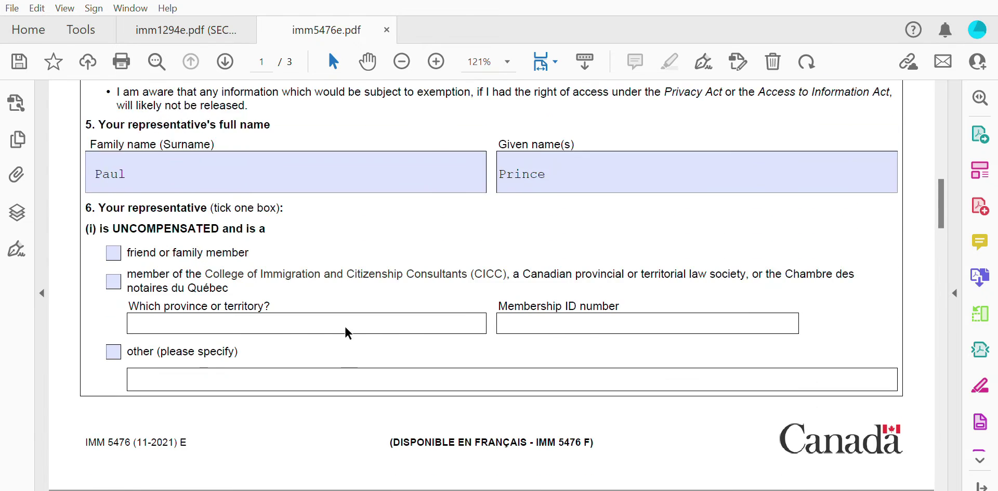
left_click(120, 277)
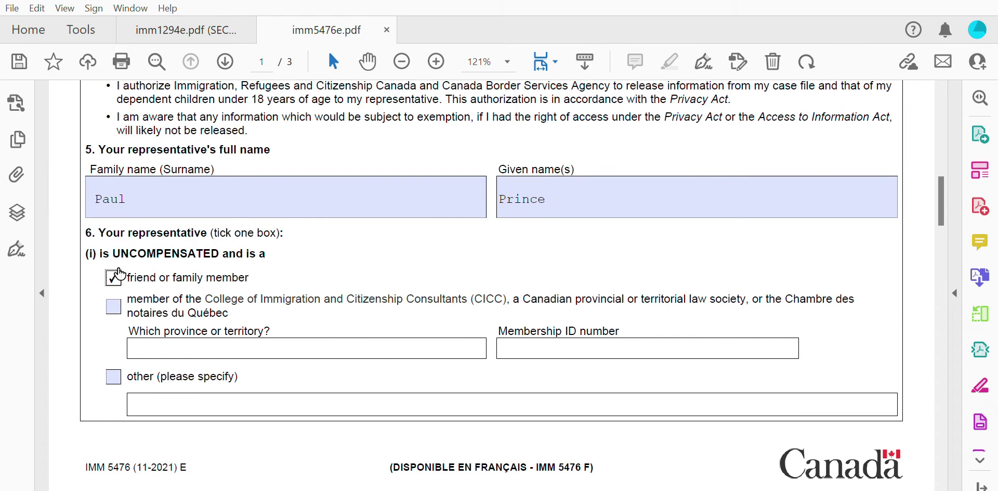
Step: Review the membership ID and province or territory fields for a compensated representative
scroll(238, 303, "down", 9)
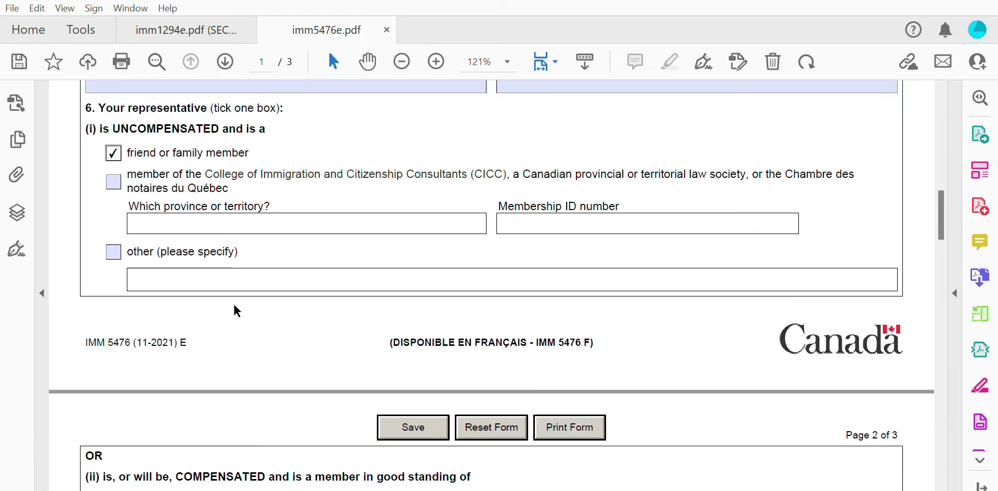
scroll(232, 303, "down", 1)
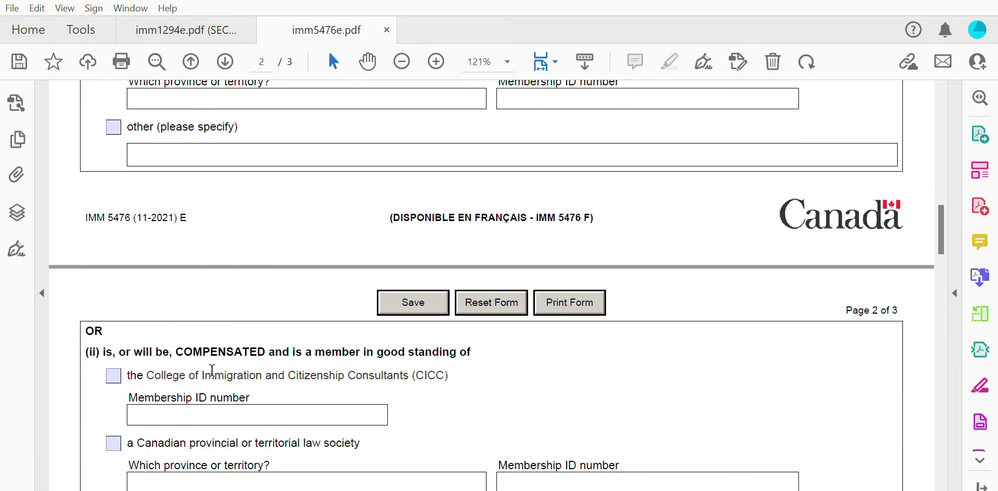
scroll(356, 378, "down", 1)
scroll(357, 377, "down", 1)
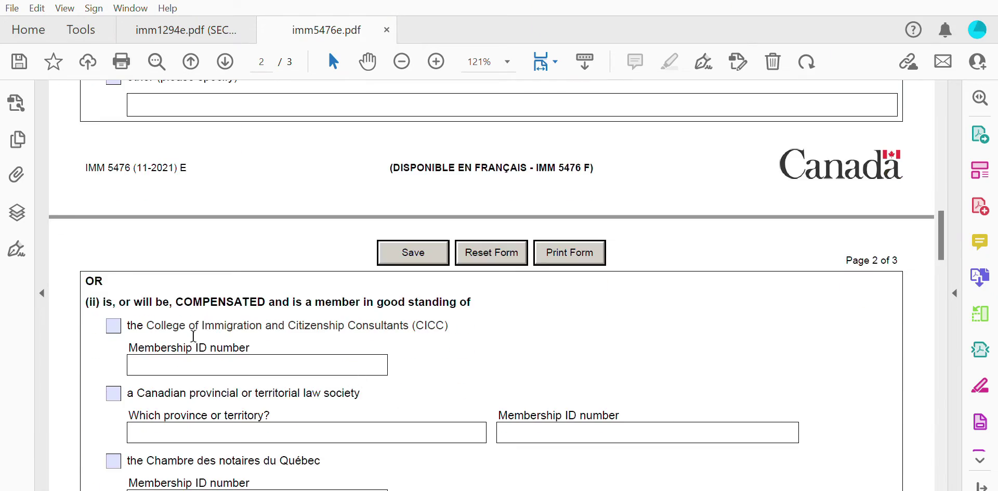
left_click_drag(244, 321, 332, 321)
left_click(226, 355)
scroll(293, 351, "down", 2)
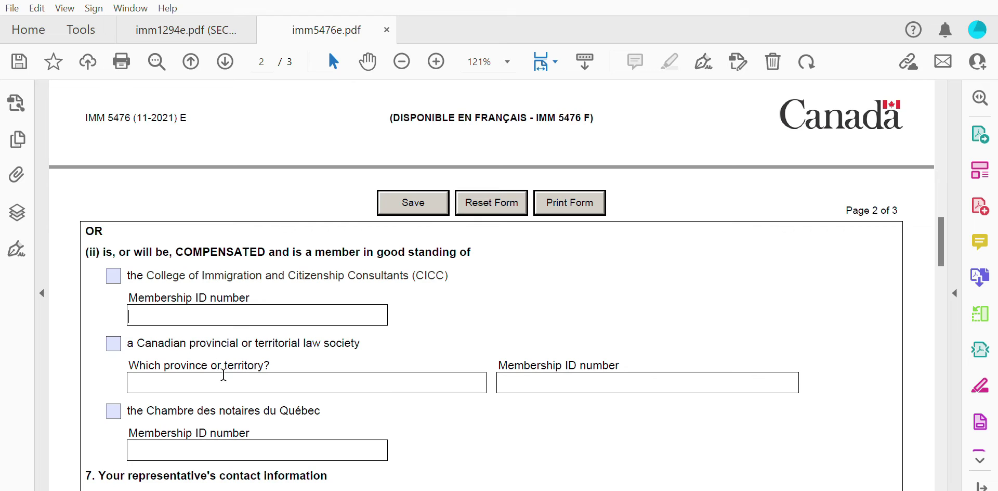
left_click(541, 375)
scroll(602, 371, "down", 1)
Step: Review the firm or organization name and supervising lawyer fields in question 7, the representative's contact information
scroll(392, 342, "down", 5)
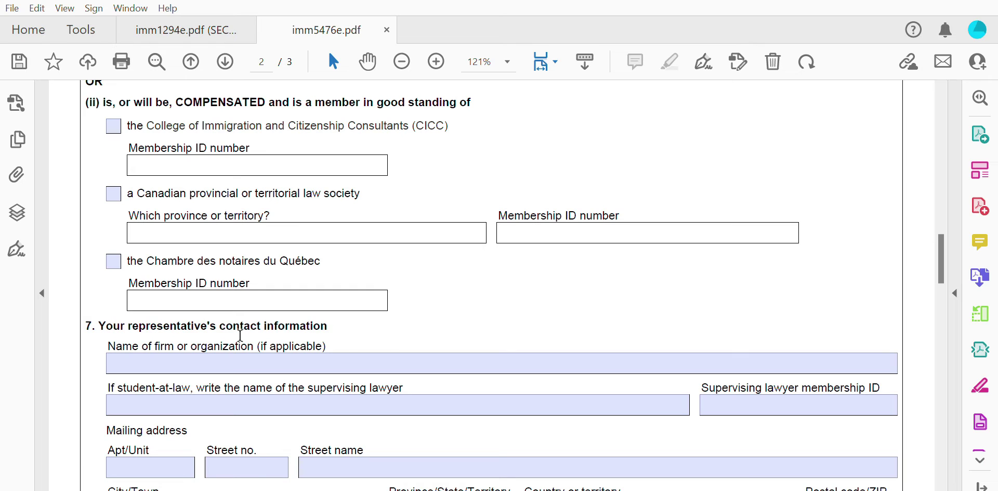
scroll(426, 354, "down", 1)
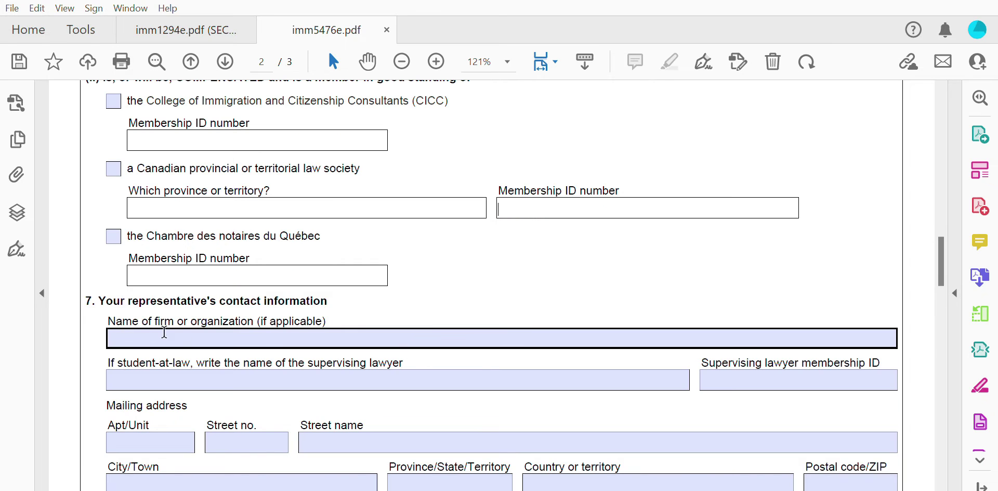
left_click_drag(326, 321, 245, 319)
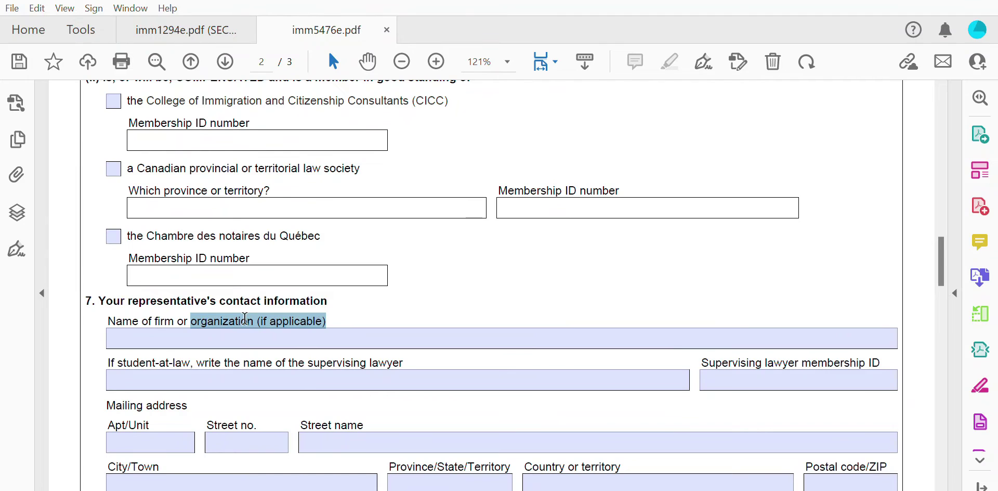
left_click(422, 275)
scroll(422, 274, "down", 2)
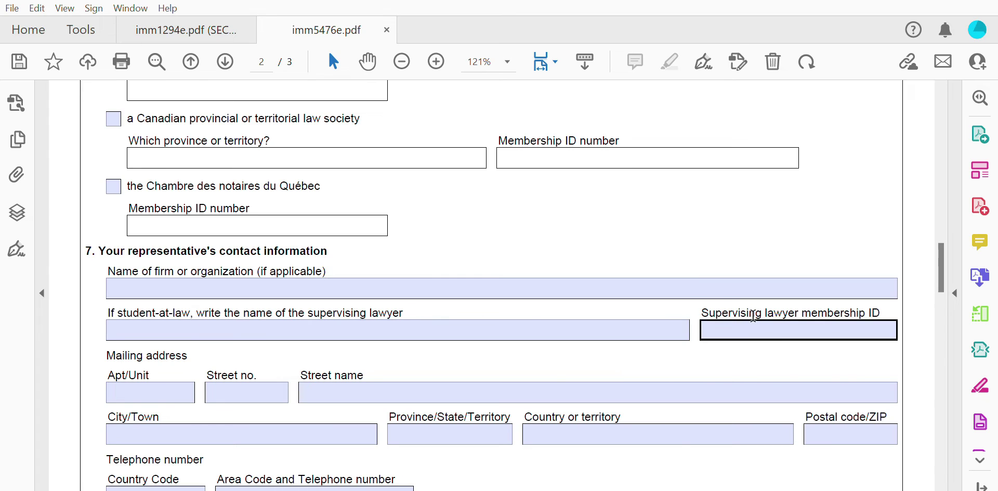
scroll(687, 323, "down", 2)
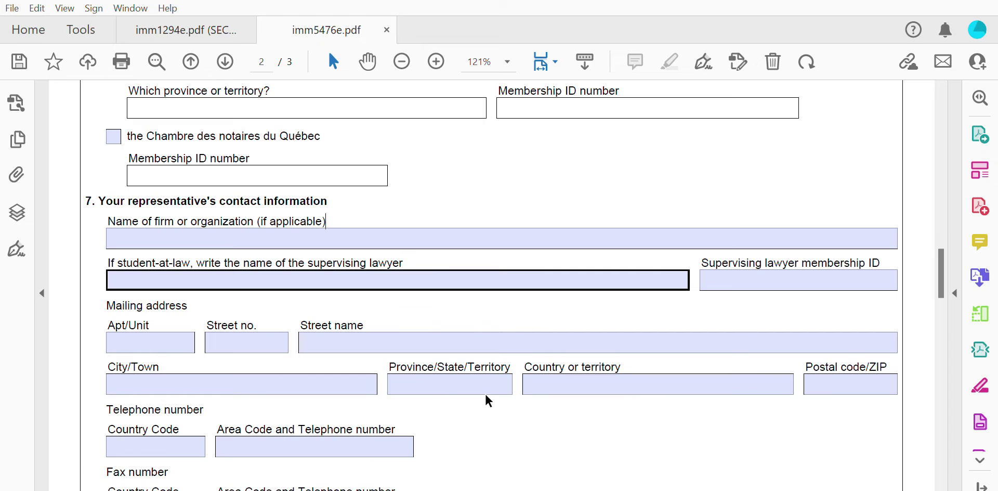
Step: Review the representative's mailing address, telephone, fax and e-mail address fields in question 7
scroll(372, 394, "down", 2)
scroll(372, 394, "down", 2)
scroll(290, 395, "down", 1)
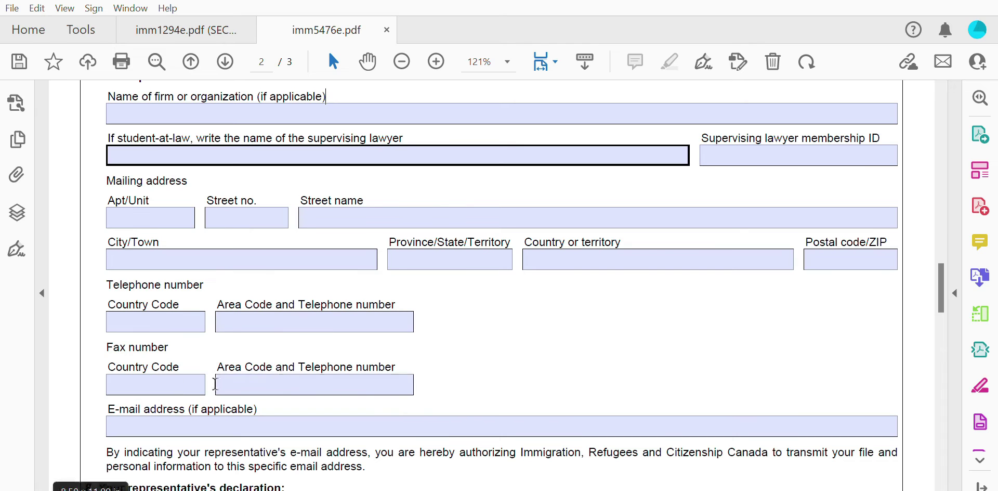
scroll(434, 391, "down", 1)
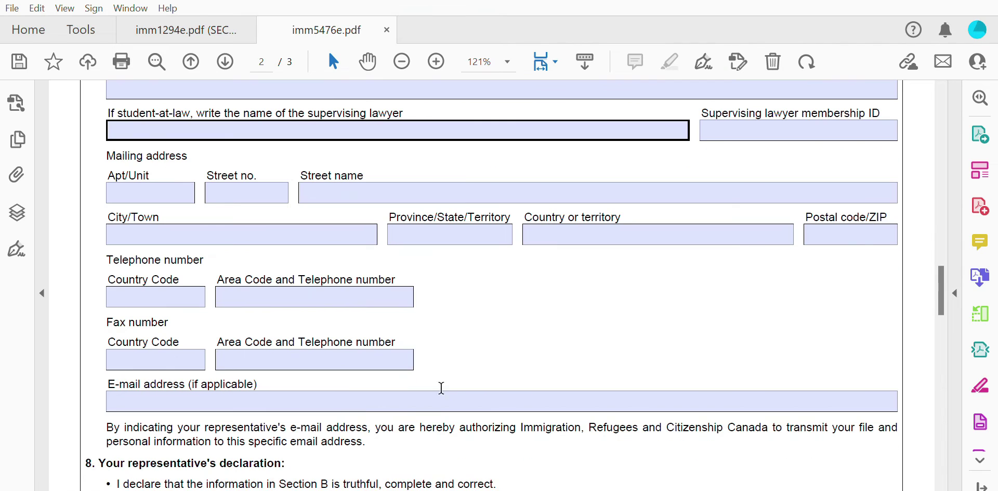
left_click(183, 391)
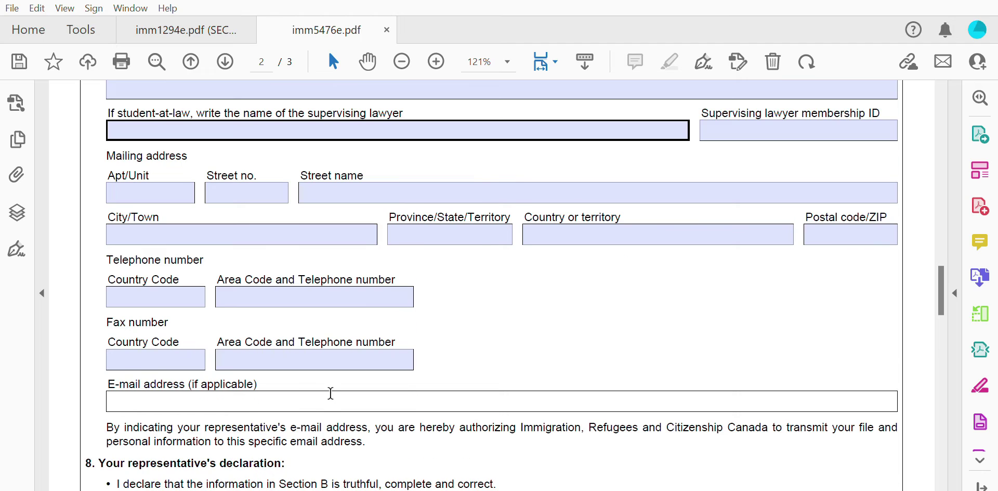
Step: Read the representative's declaration in question 8 and check its signature and date fields
scroll(331, 393, "down", 1)
scroll(331, 393, "down", 4)
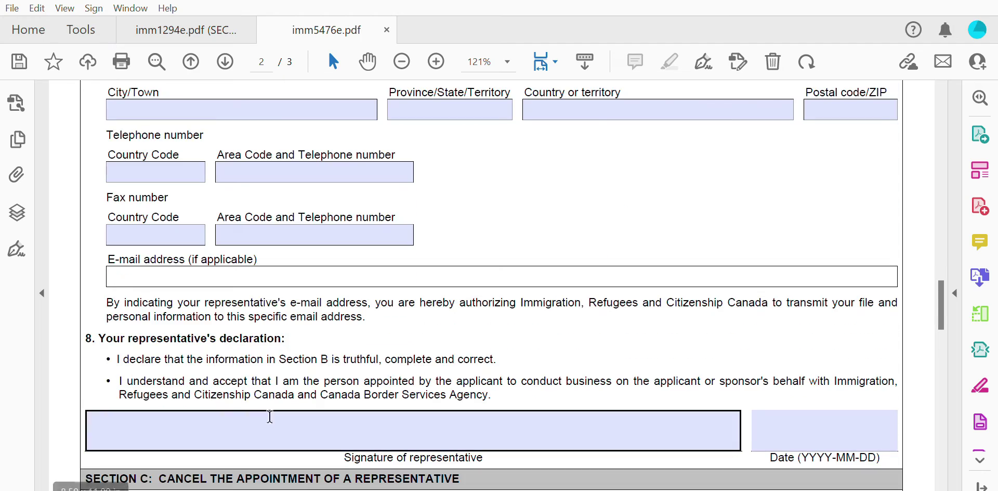
scroll(402, 421, "down", 4)
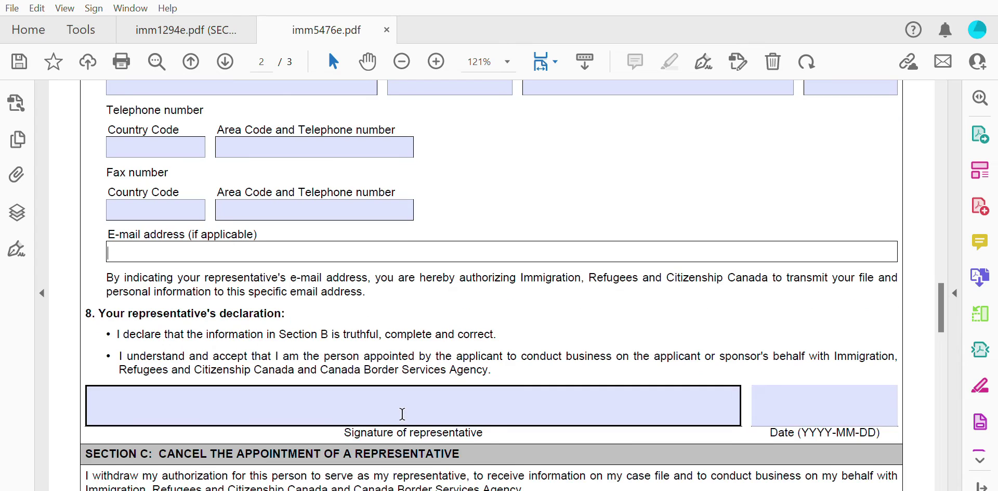
scroll(572, 260, "down", 1)
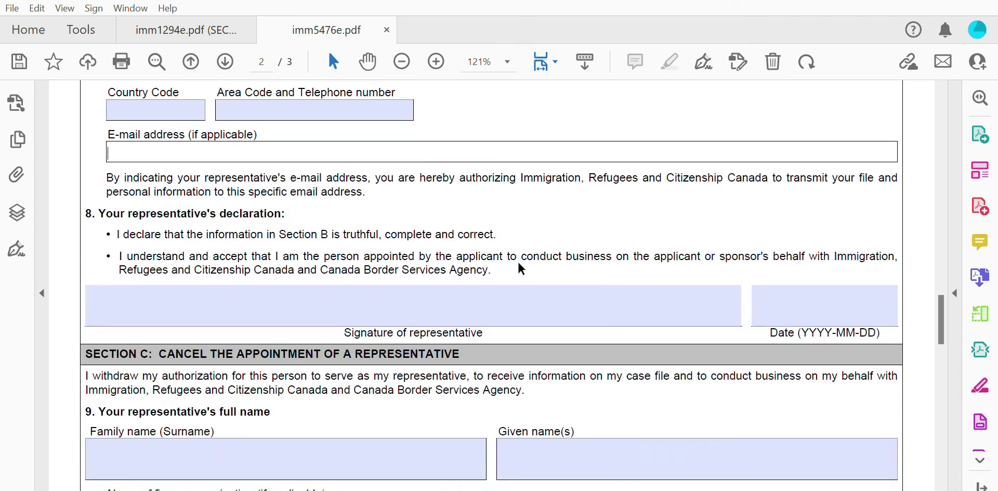
mouse_move(483, 332)
left_mouse_down()
mouse_move(405, 326)
mouse_move(394, 301)
left_mouse_up()
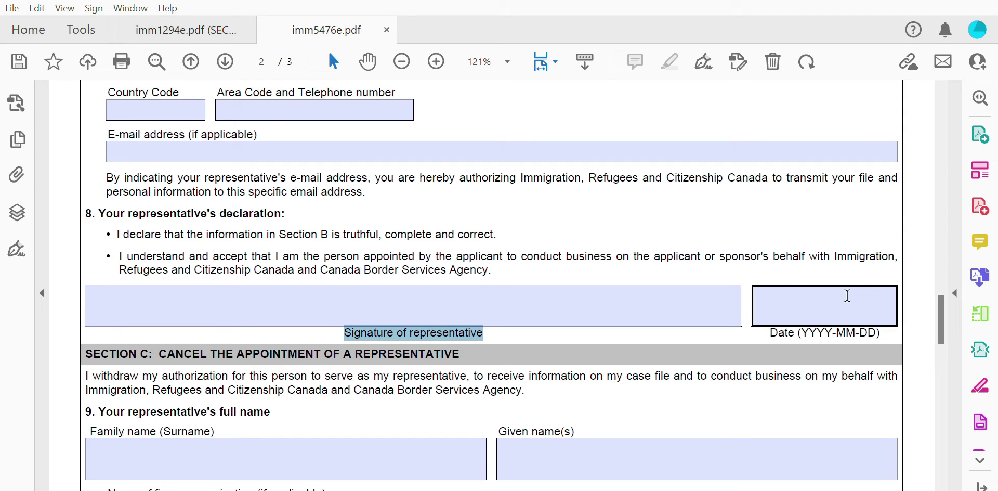
left_click(827, 298)
Step: Read Section C on cancelling the appointment of a representative, including the withdrawal statement
scroll(764, 265, "down", 4)
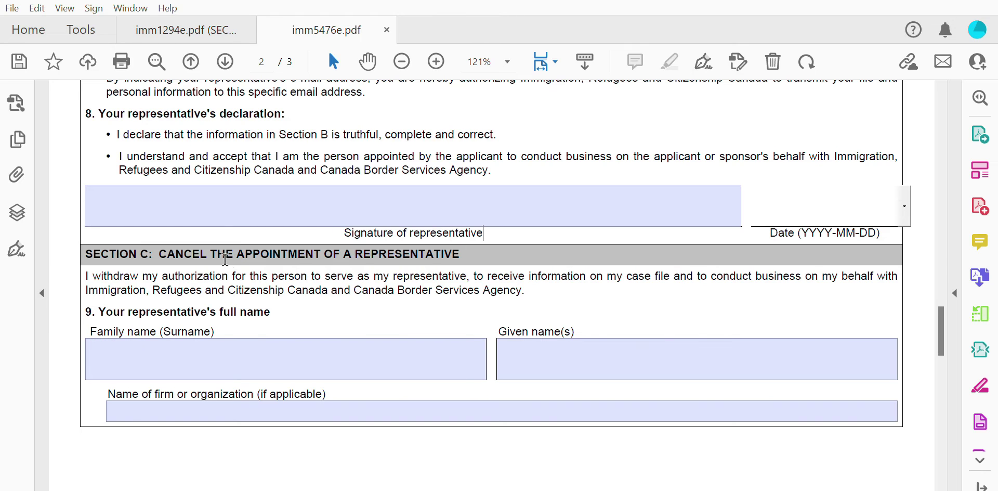
left_click_drag(238, 254, 462, 280)
left_click(540, 285)
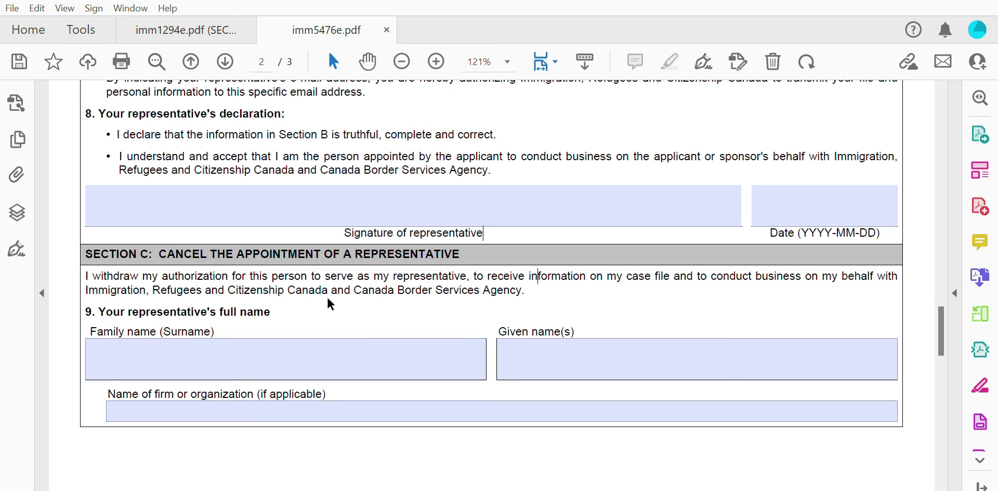
Step: Read the applicant's declaration statements in question 10 of Section D on page 3
scroll(194, 279, "down", 5)
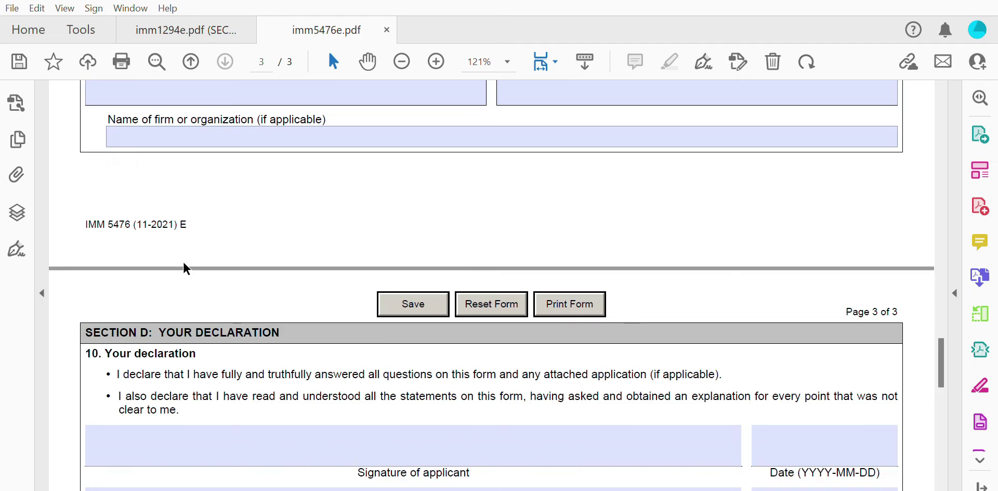
scroll(183, 262, "down", 2)
left_click_drag(125, 296, 192, 292)
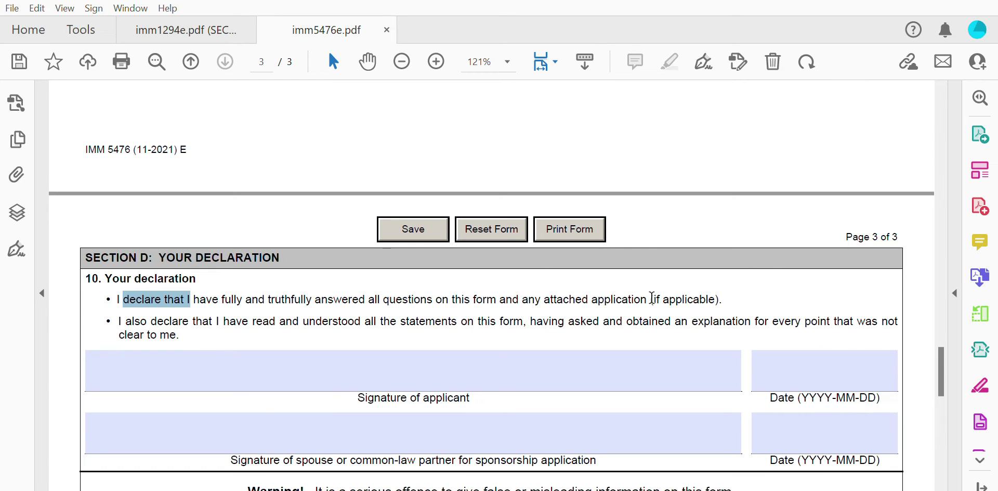
left_click(739, 288)
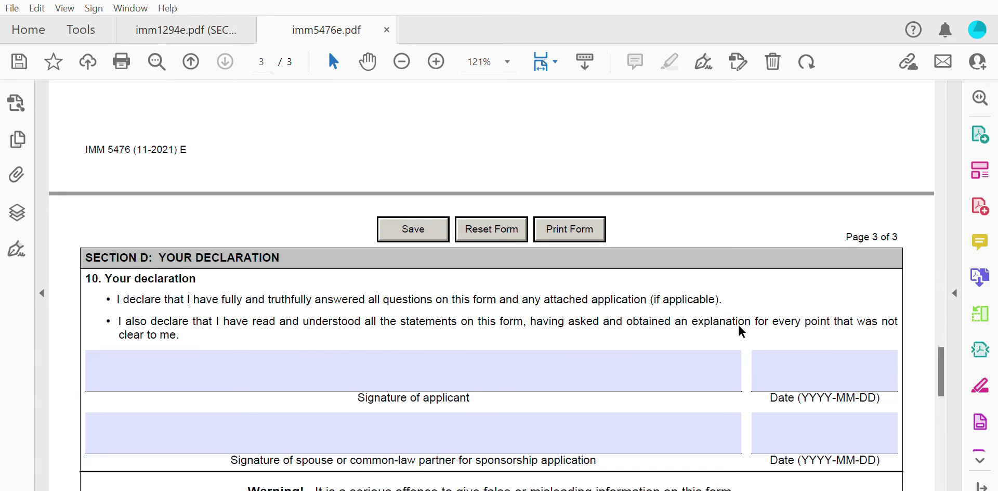
Step: Check the applicant's signature and date fields and the spouse or common-law partner's signature field in Section D
scroll(388, 310, "down", 1)
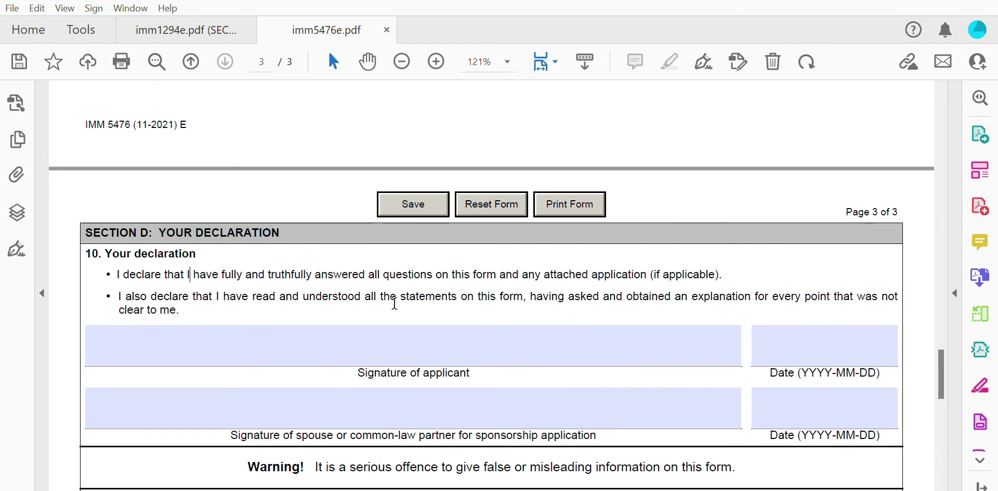
left_click(383, 340)
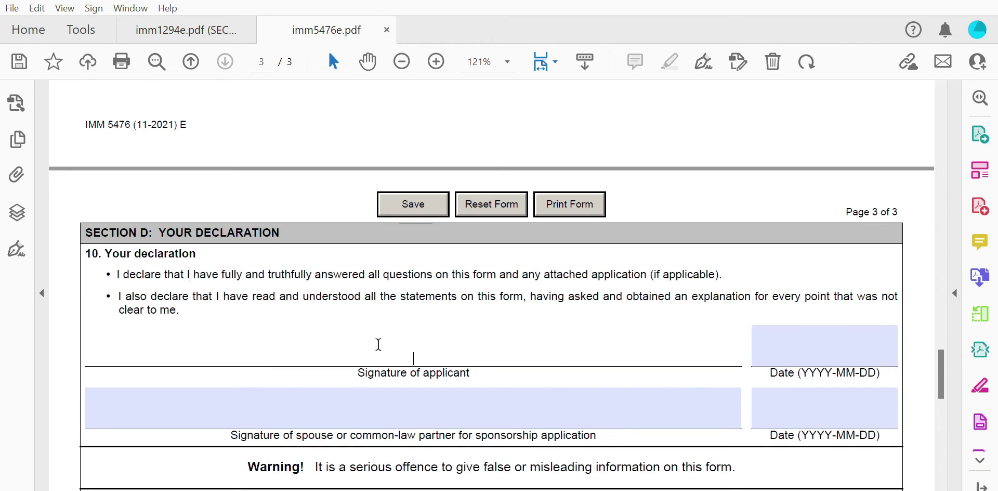
left_click(799, 337)
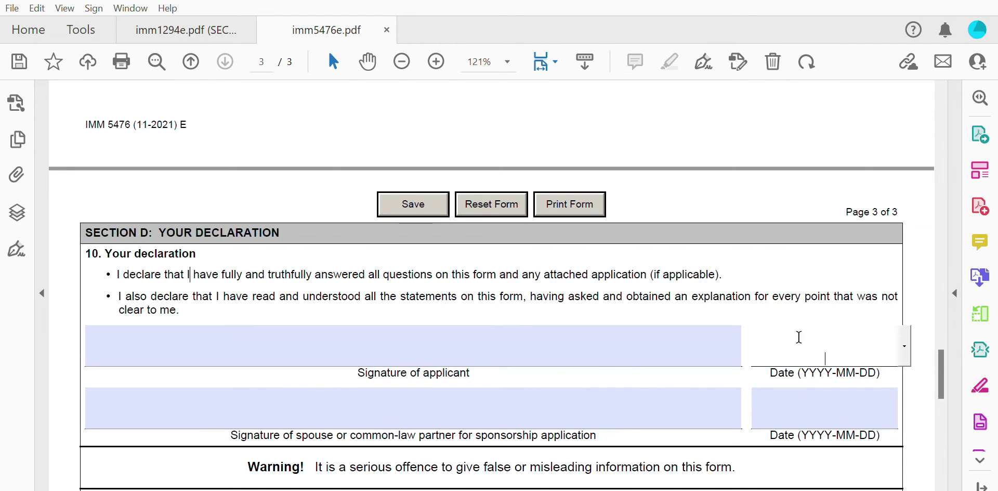
scroll(801, 330, "down", 3)
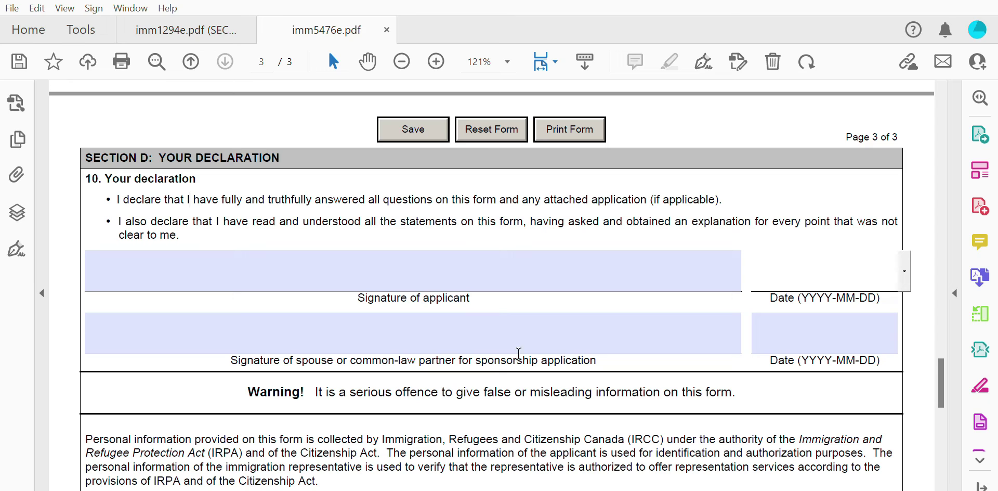
left_click(413, 339)
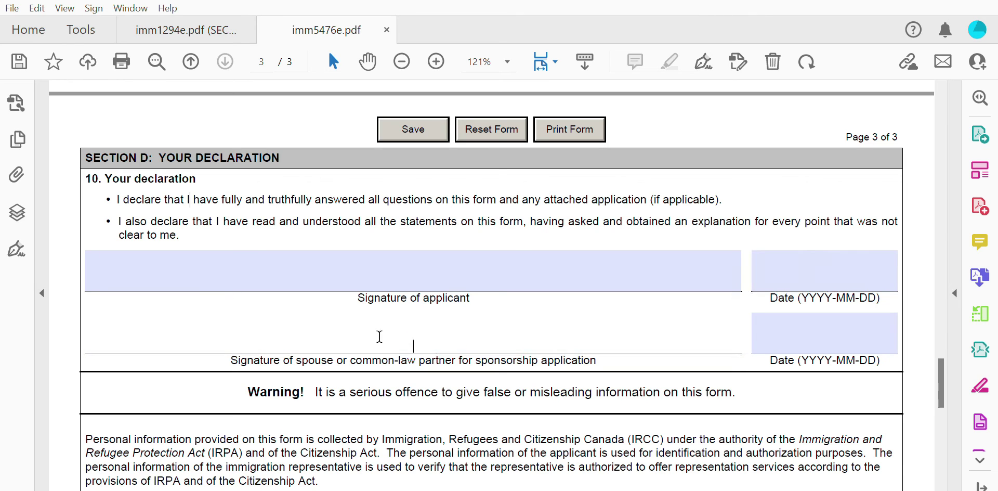
Step: Check the spouse or common-law partner's signature and date fields and read the warning about false or misleading information
left_click(768, 320)
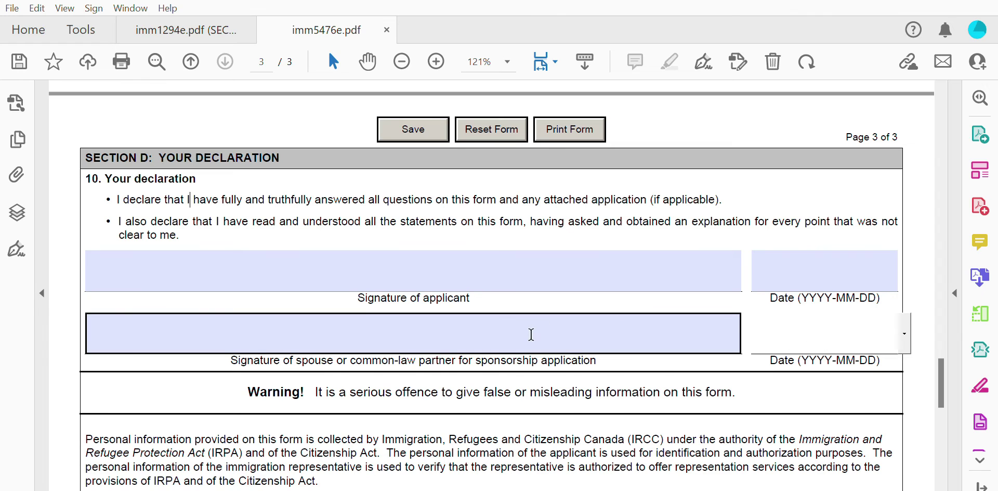
scroll(532, 334, "down", 2)
left_click_drag(247, 344, 284, 343)
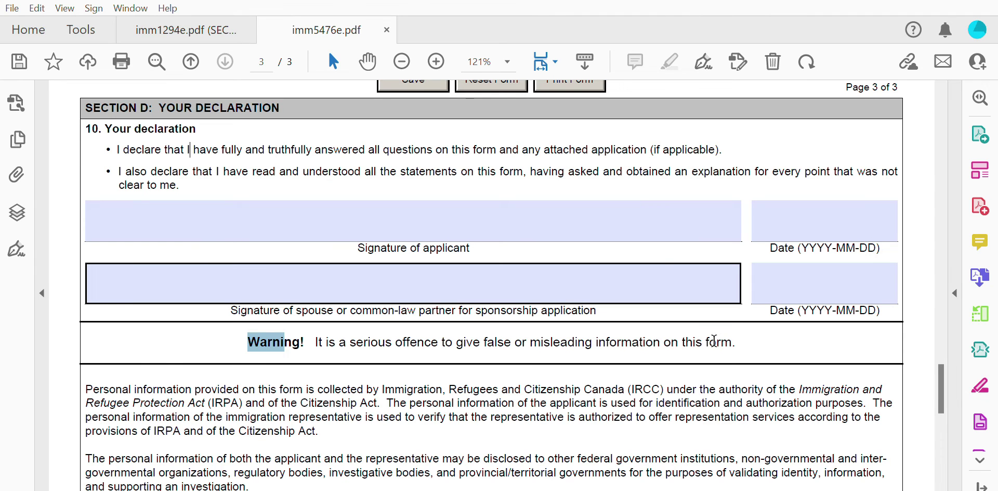
Step: Read the personal information and Privacy Act notice below the warning, through to the end of page 3
scroll(625, 345, "up", 5)
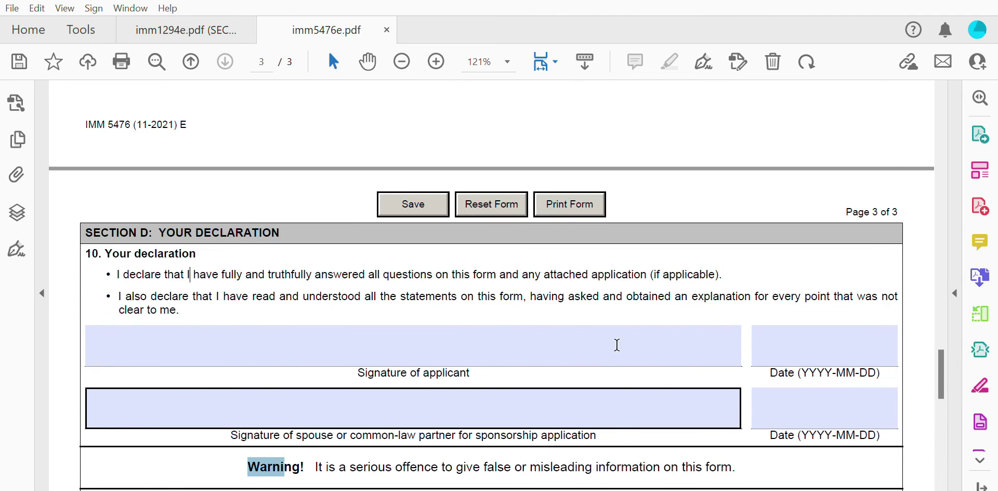
scroll(617, 344, "down", 9)
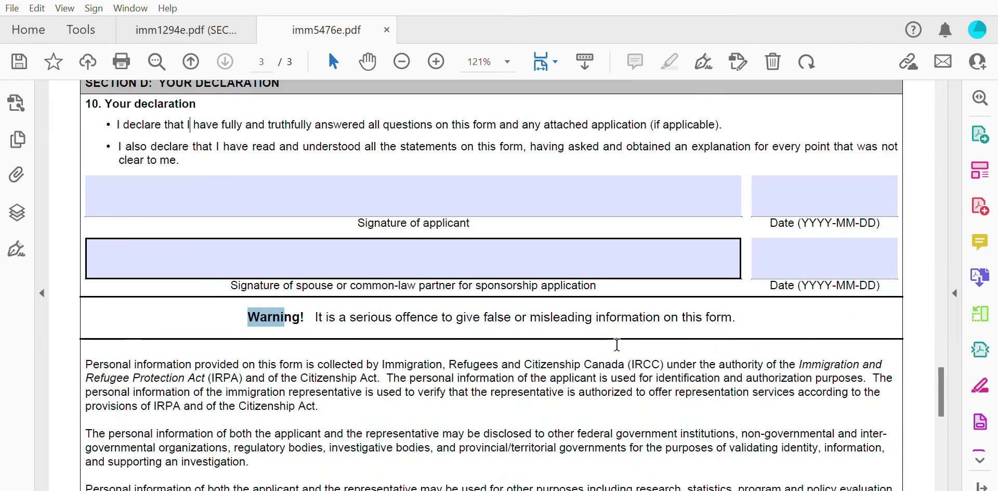
scroll(617, 345, "up", 1)
scroll(613, 343, "down", 4)
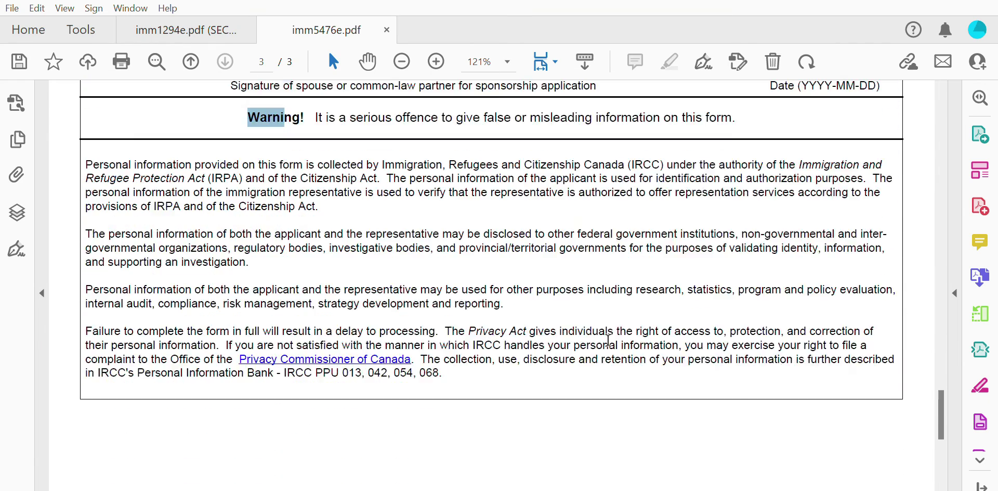
scroll(606, 338, "down", 2)
scroll(602, 336, "down", 1)
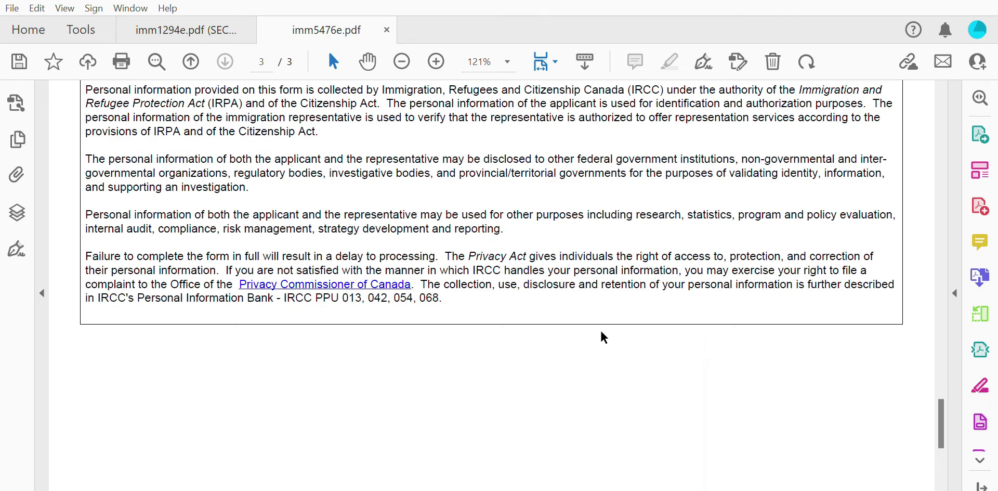
scroll(602, 333, "down", 9)
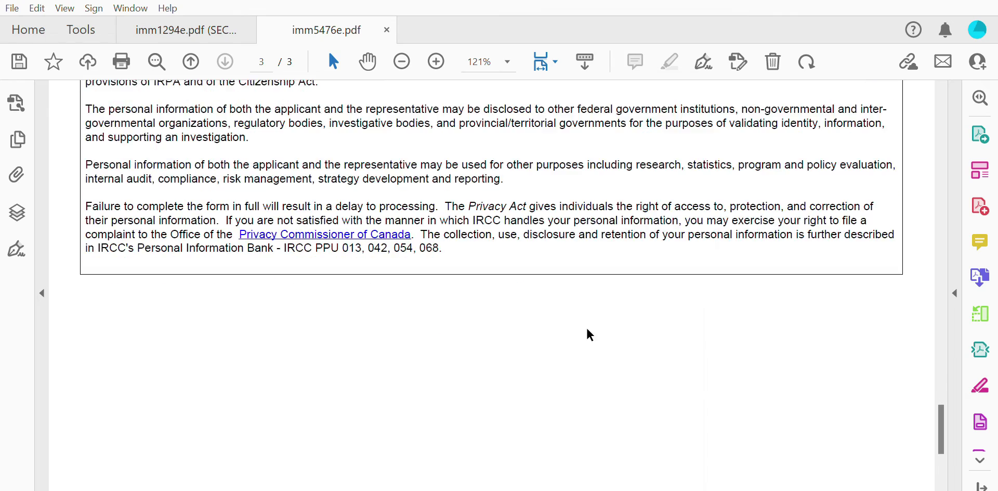
scroll(575, 316, "up", 15)
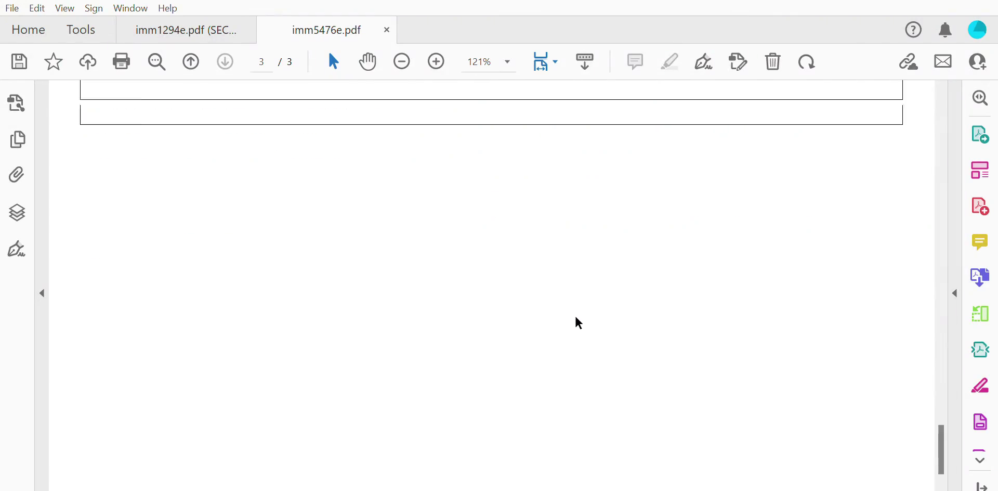
scroll(575, 319, "up", 5)
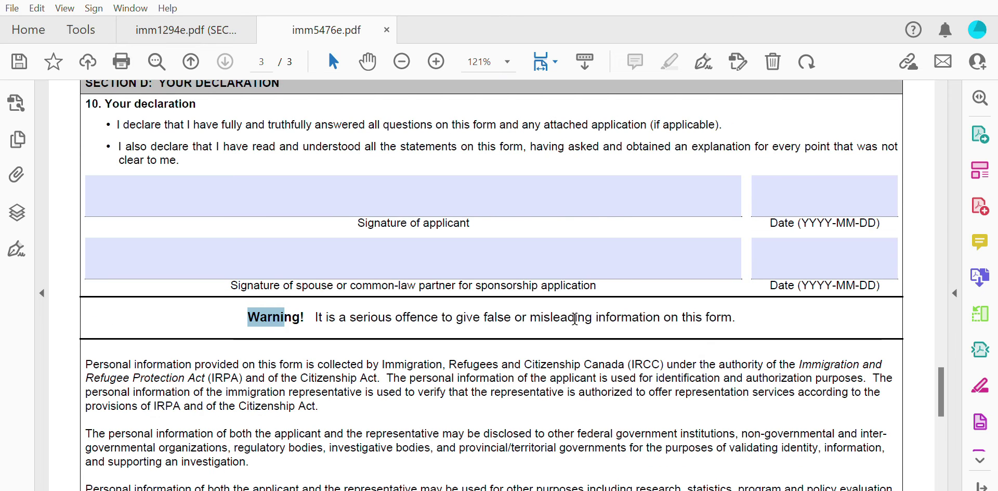
Step: Recheck the applicant's signature and date fields in Section D and go back to the beginning of the form
scroll(573, 317, "up", 4)
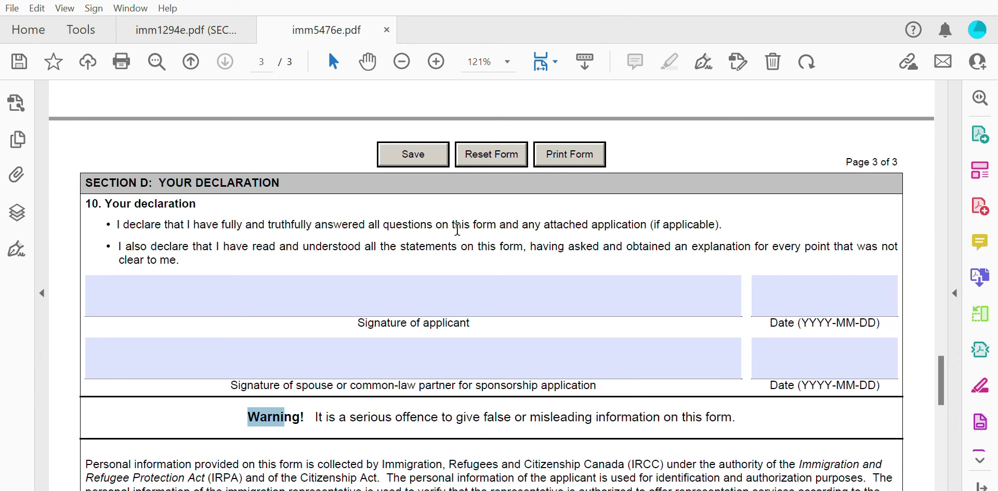
left_click(559, 193)
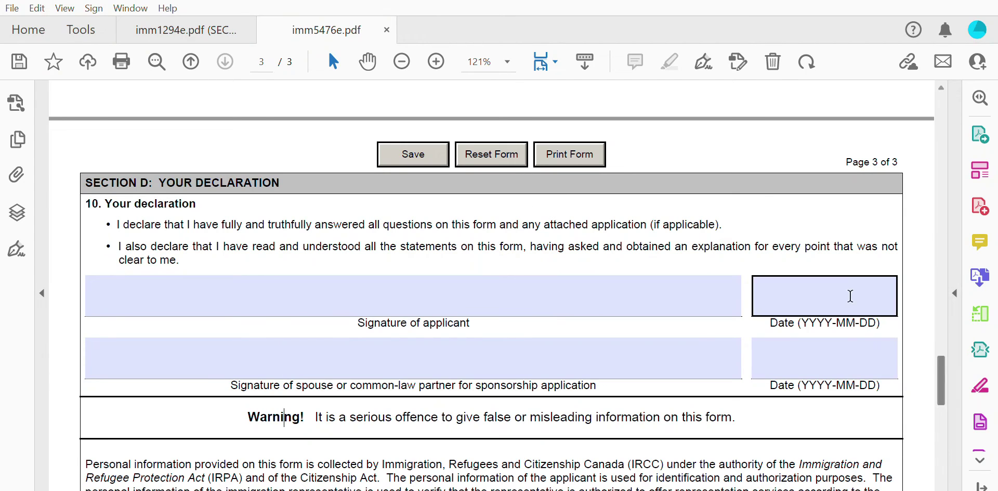
scroll(582, 249, "up", 10)
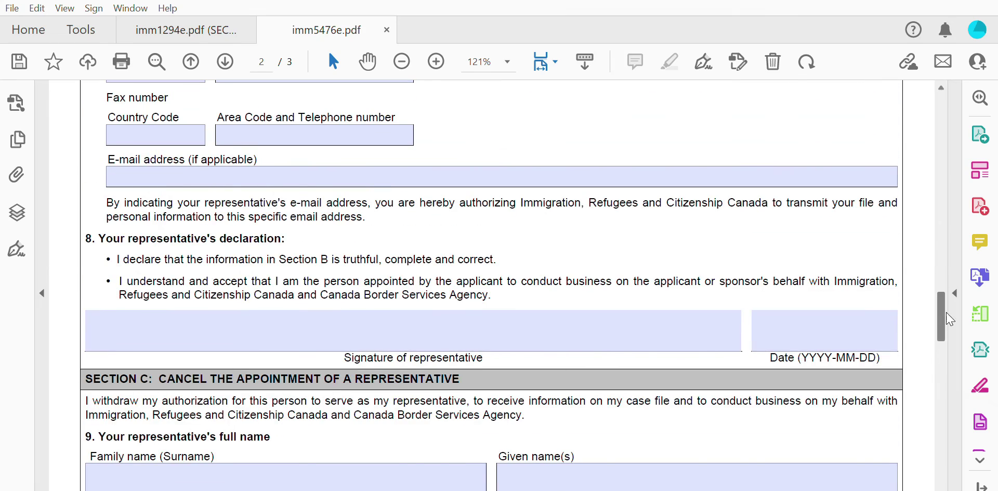
left_click_drag(942, 315, 943, 104)
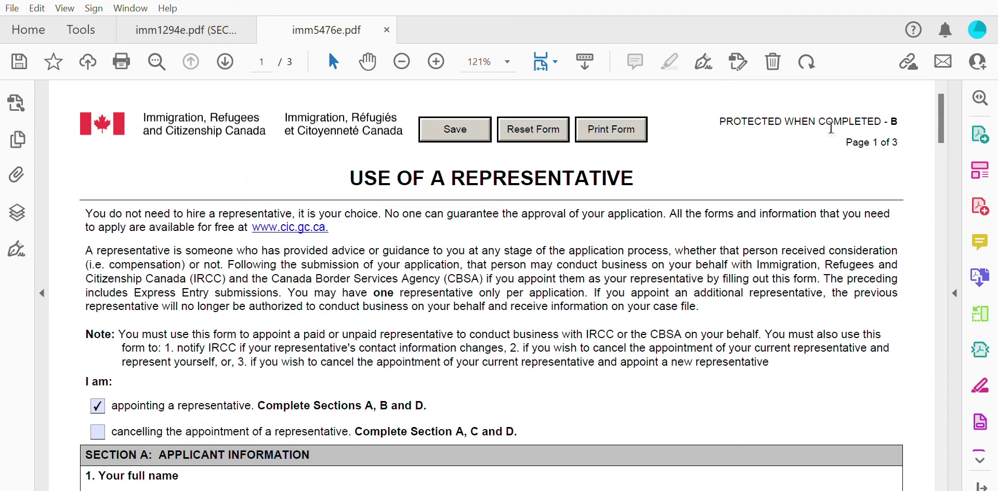
Step: Switch to imm1294e.pdf and look over the study permit application's title and personal details questions
left_click(194, 28)
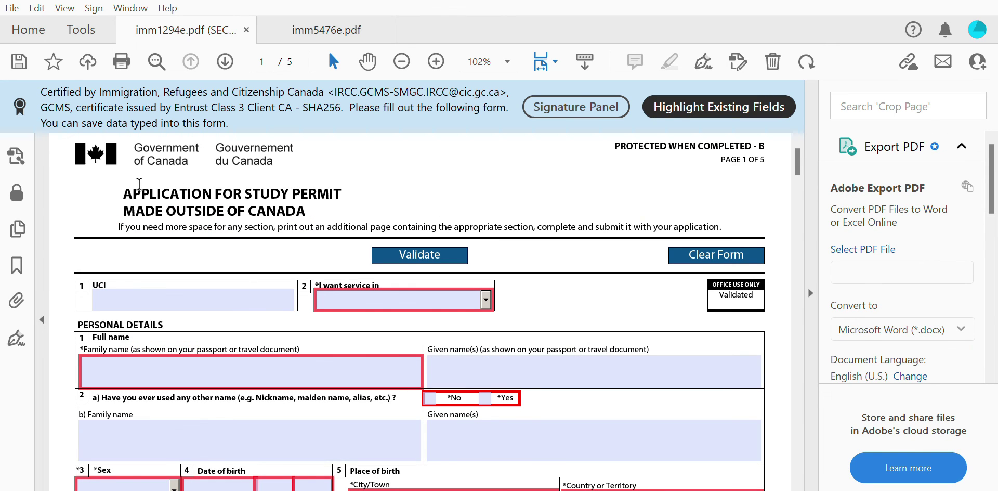
left_click_drag(146, 186, 315, 224)
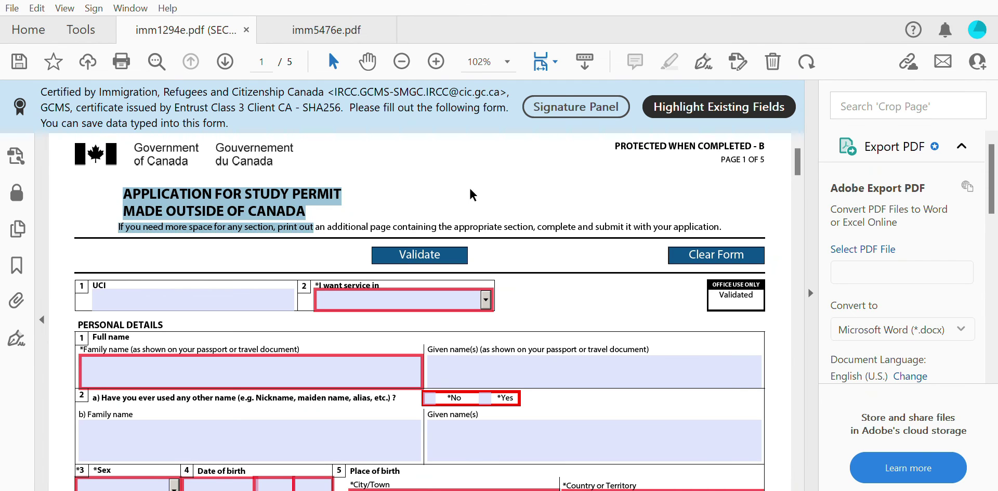
scroll(479, 189, "down", 1)
scroll(478, 188, "down", 5)
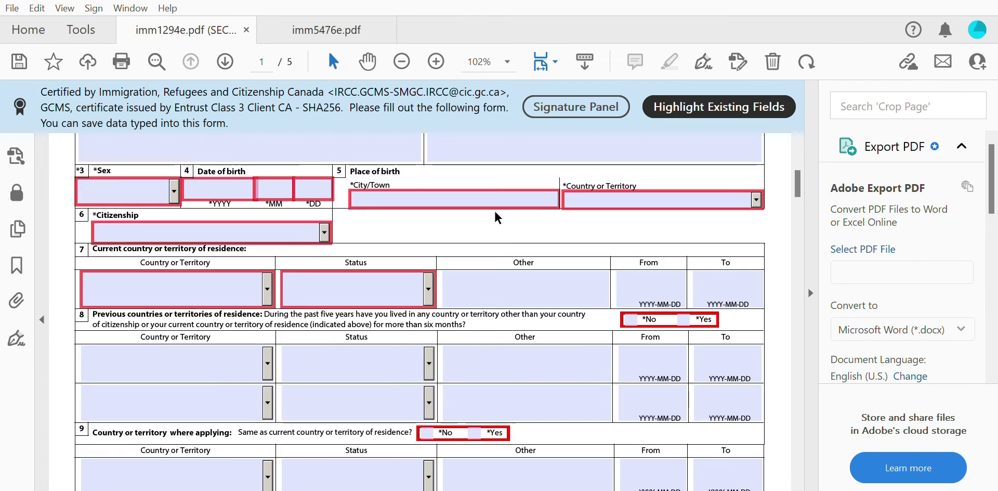
scroll(495, 216, "up", 3)
scroll(498, 216, "up", 4)
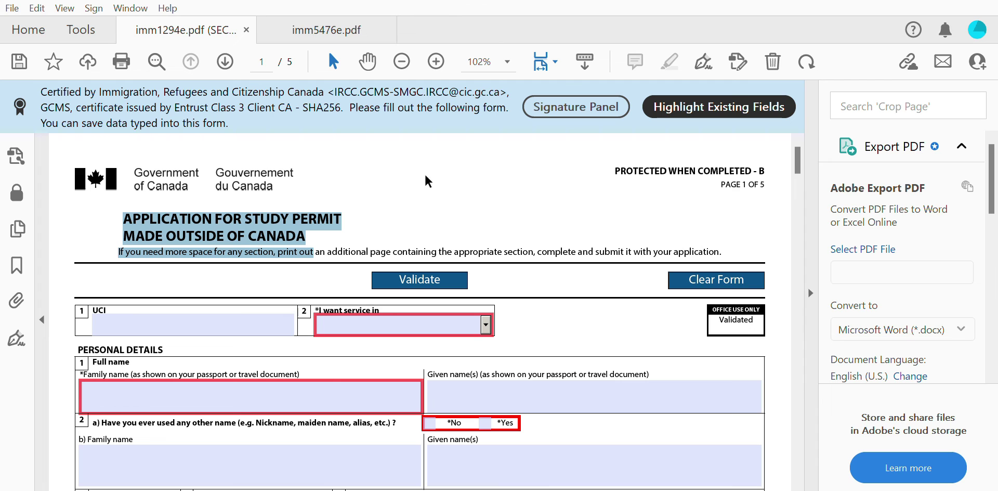
Step: Return to imm5476e.pdf and review the Use of a Representative title and introduction on page 1
left_click(329, 20)
left_click_drag(642, 167, 321, 164)
left_click(535, 240)
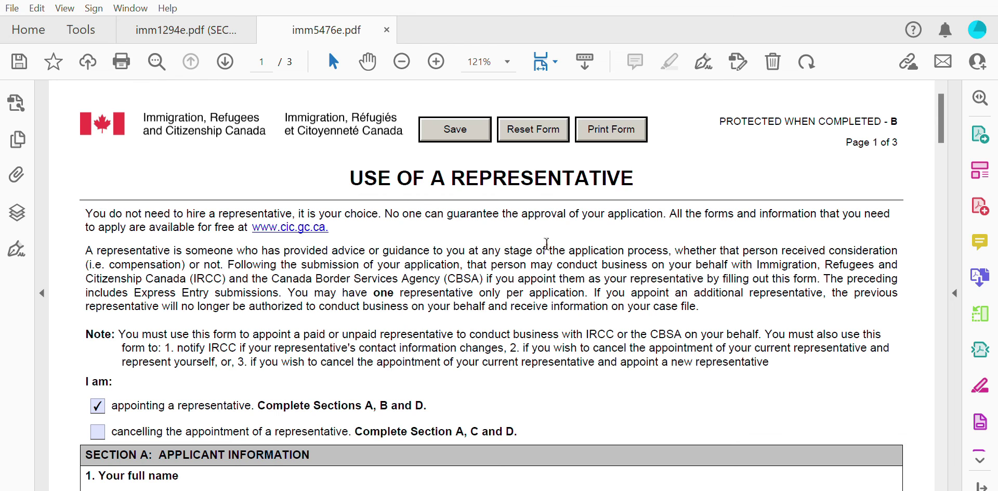